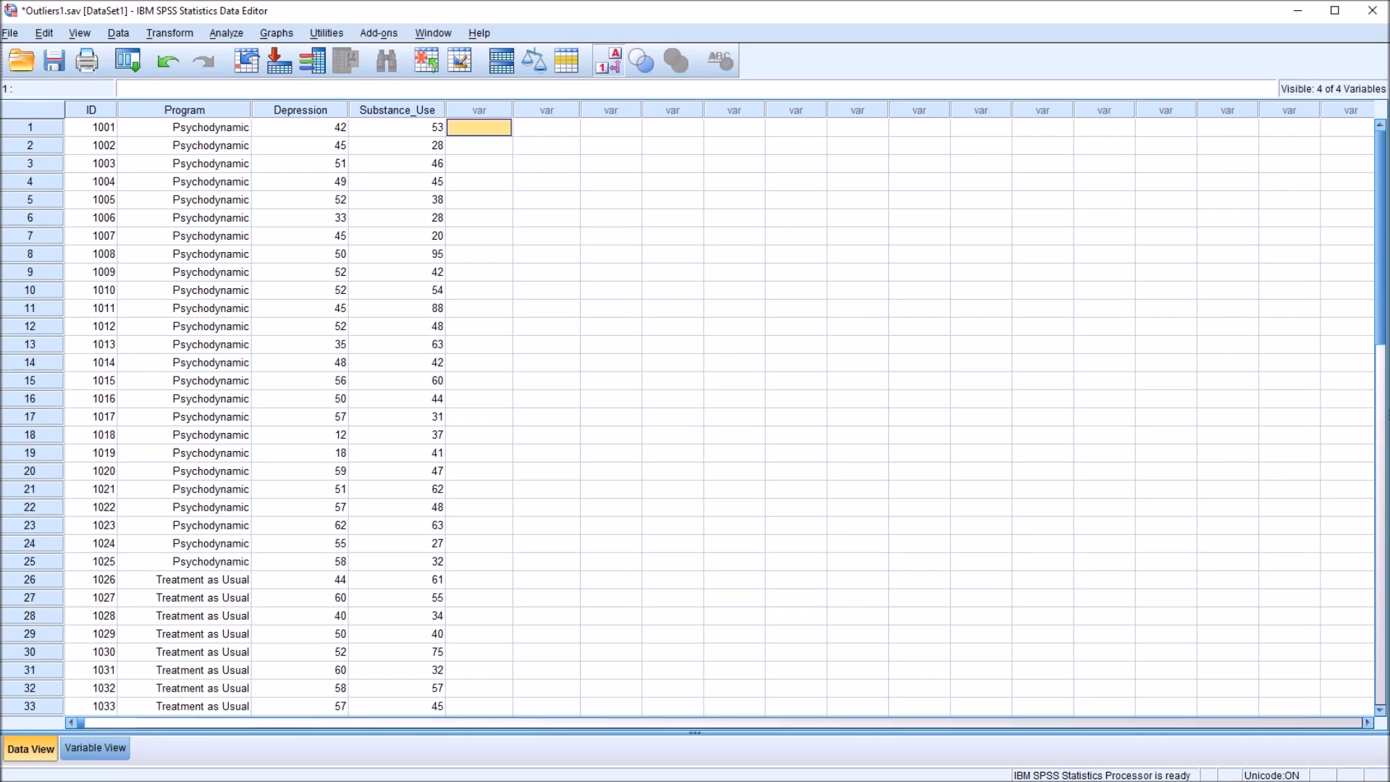
- Review the Program, Depression and Substance_Use columns in the data grid without changing values
left_click(183, 110)
key("F2")
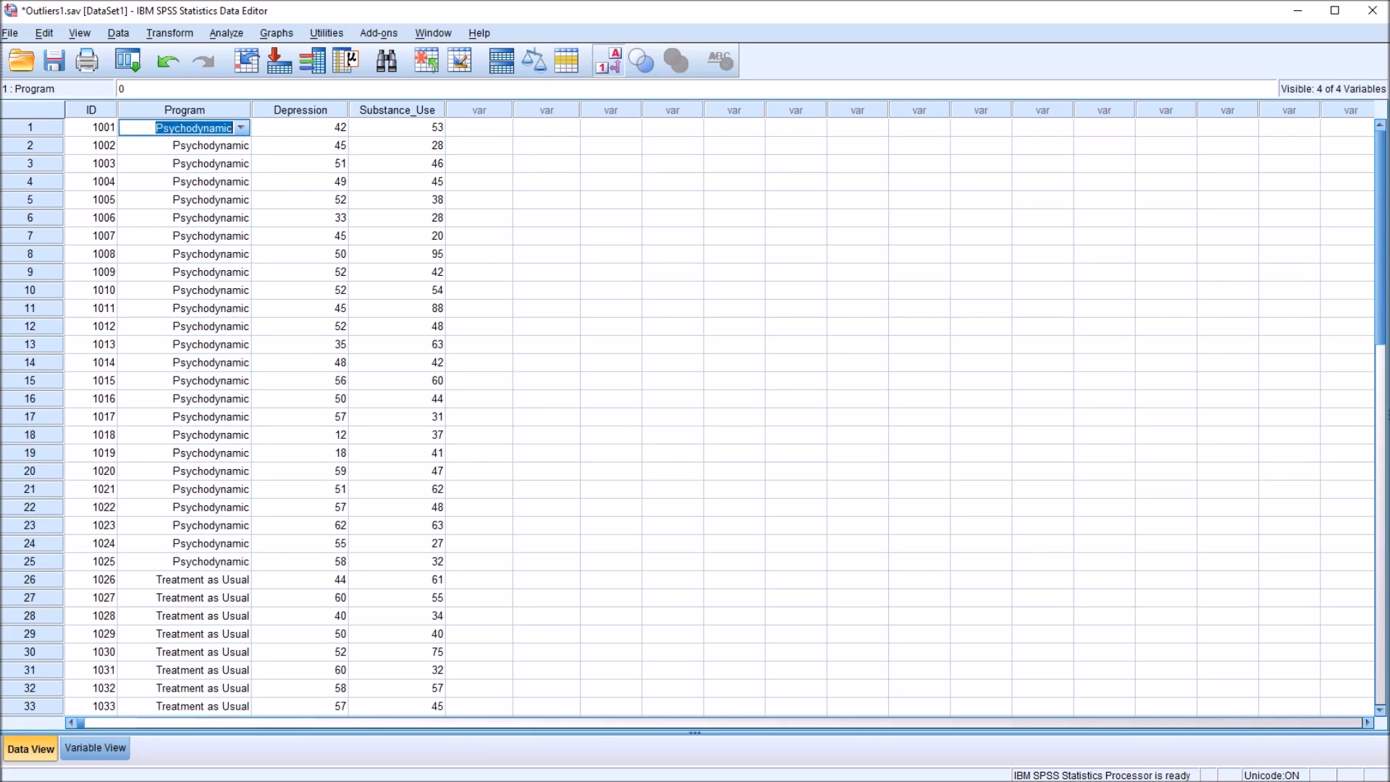
key("Escape")
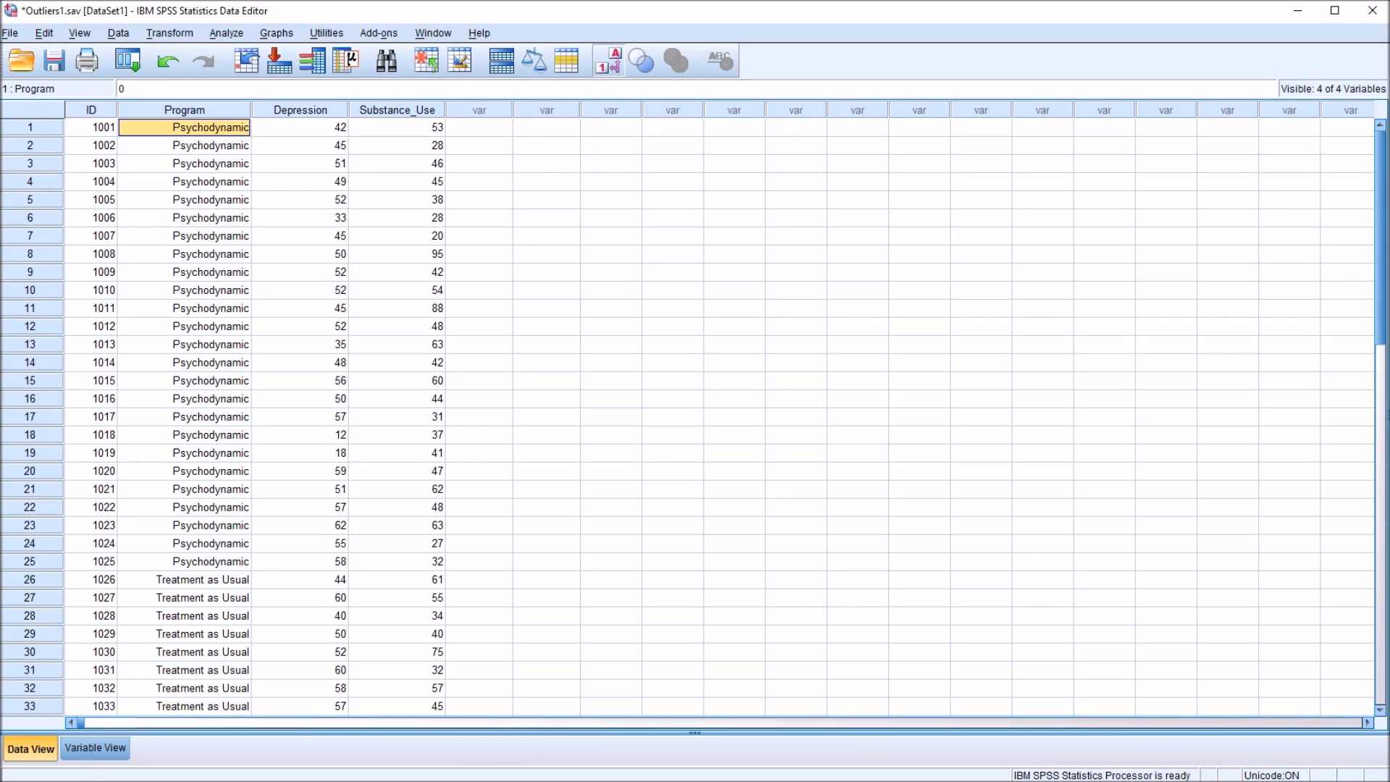
left_click(201, 579)
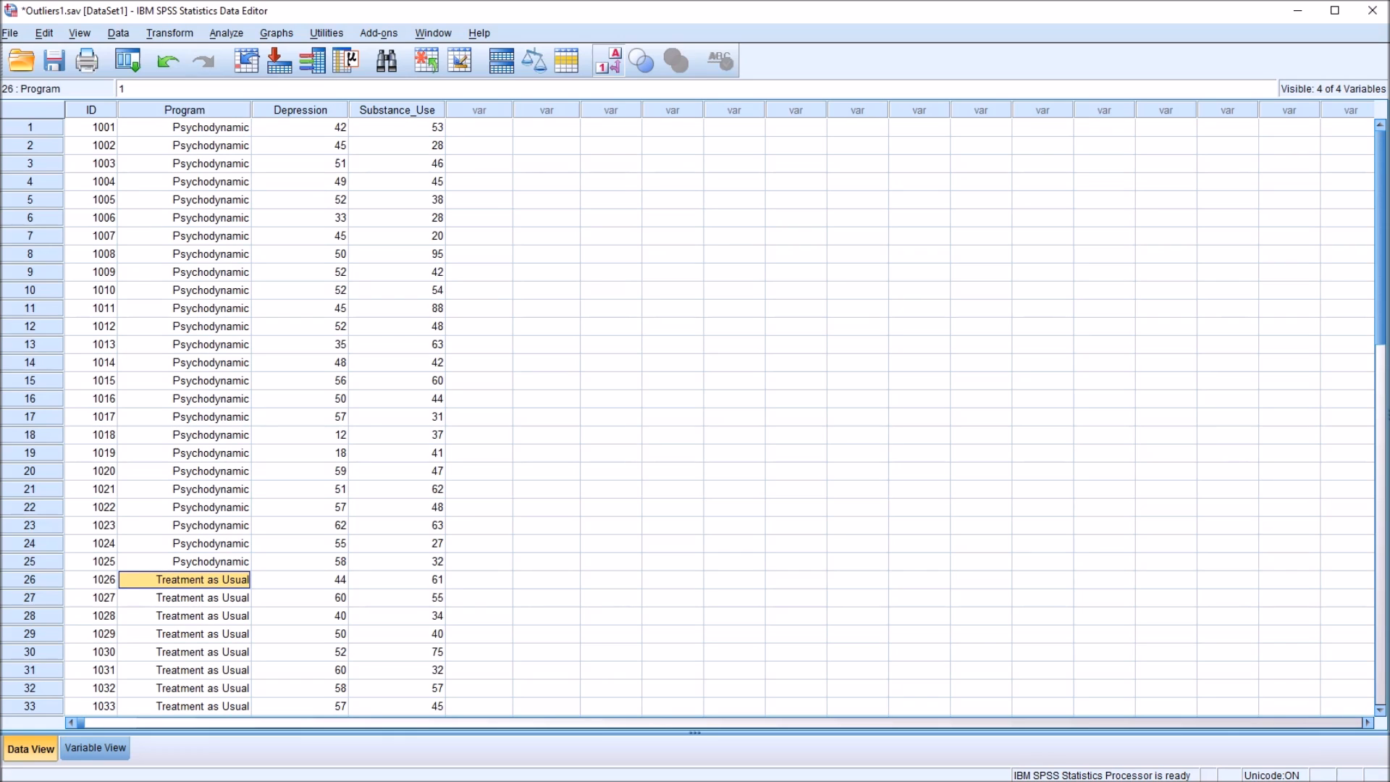
left_click(301, 110)
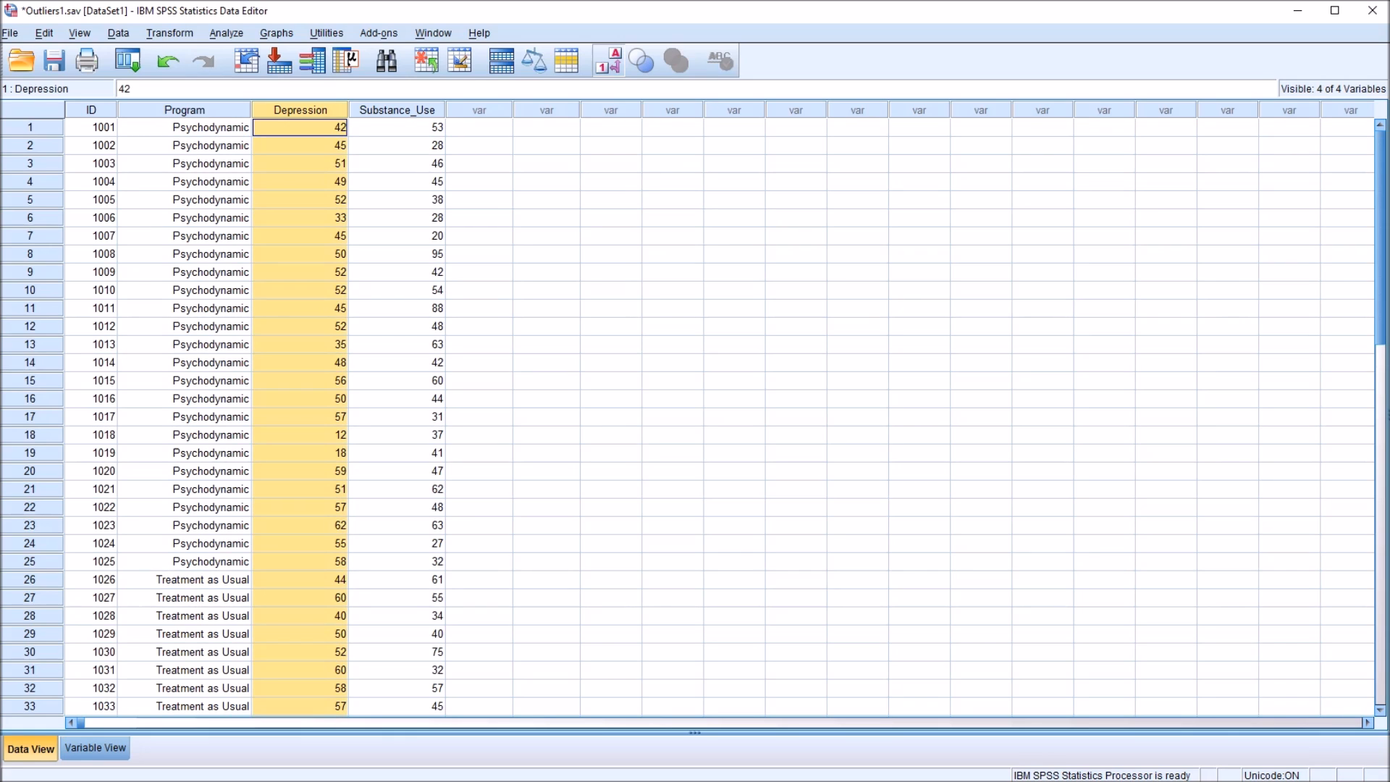
left_click(397, 110)
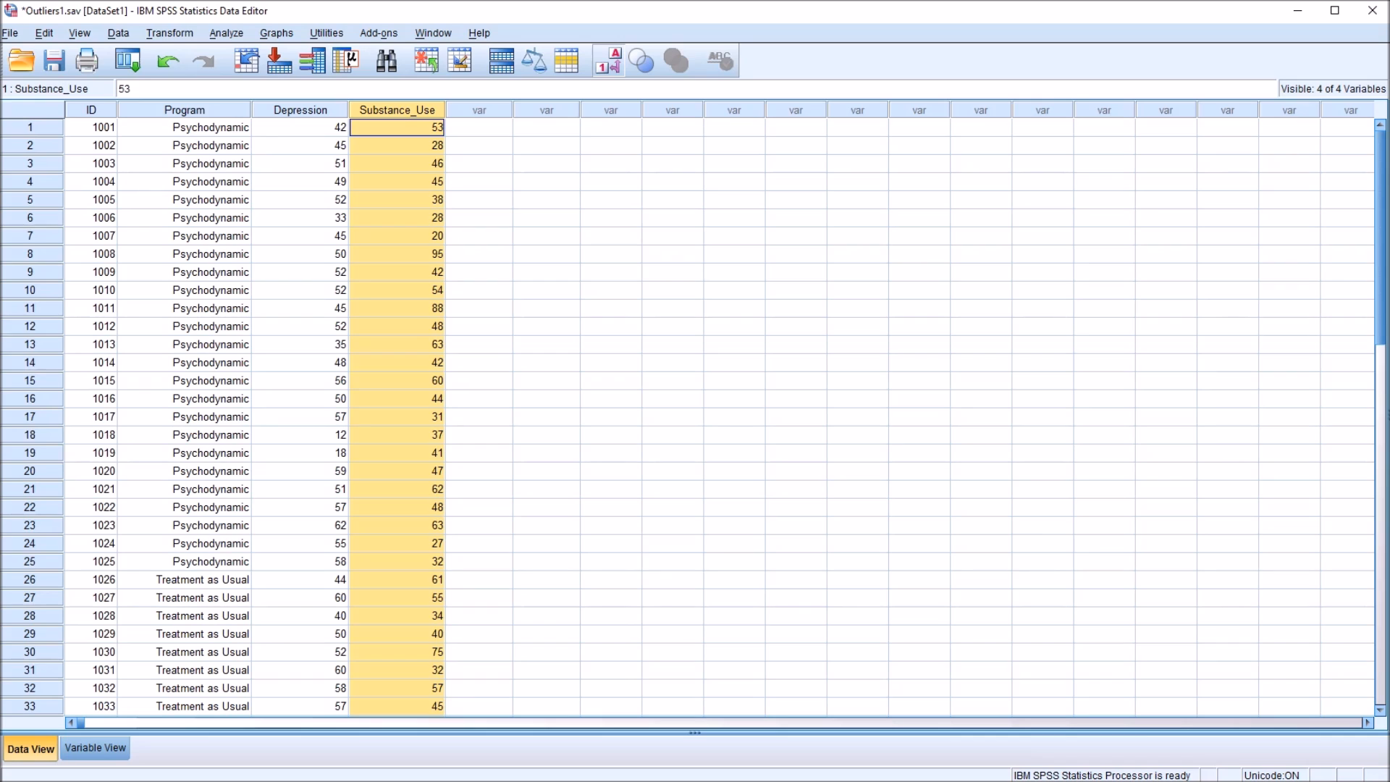
left_click(479, 127)
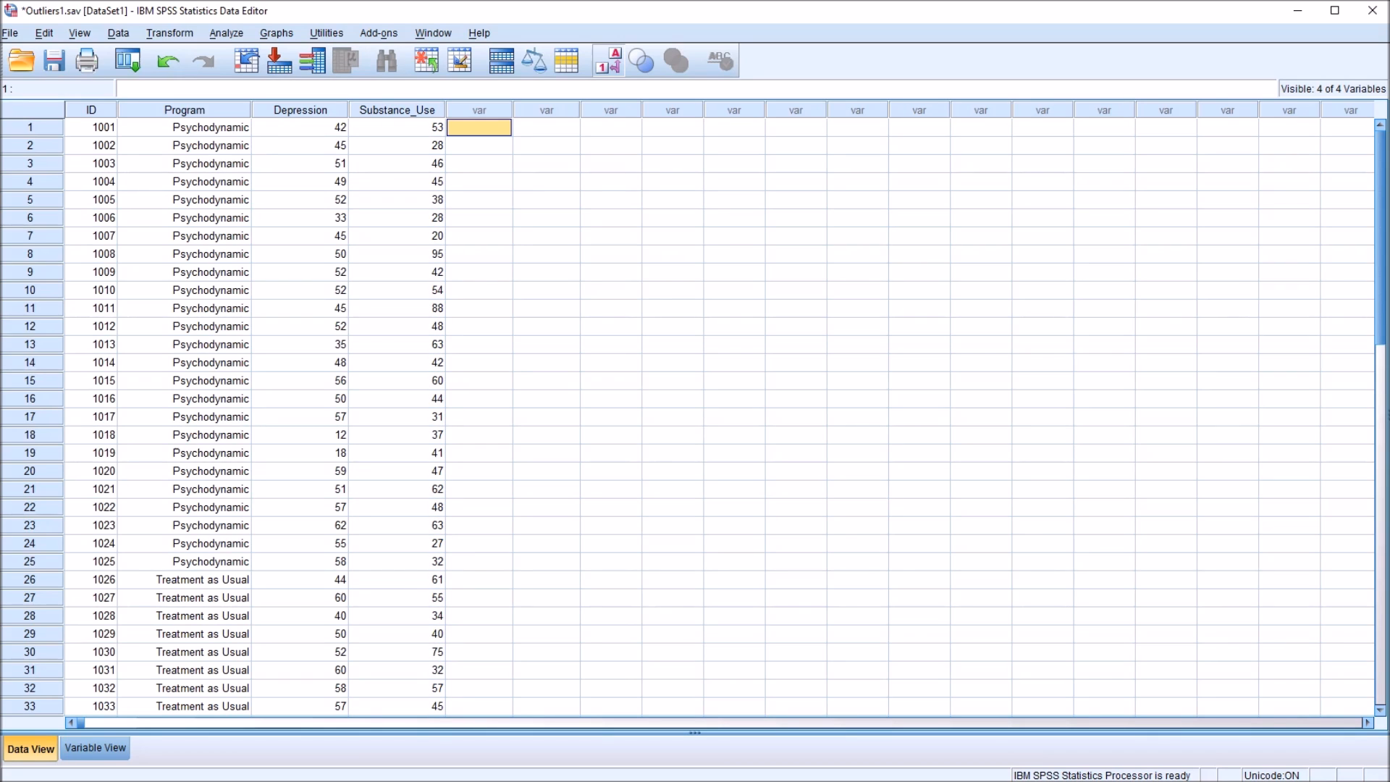
left_click(301, 110)
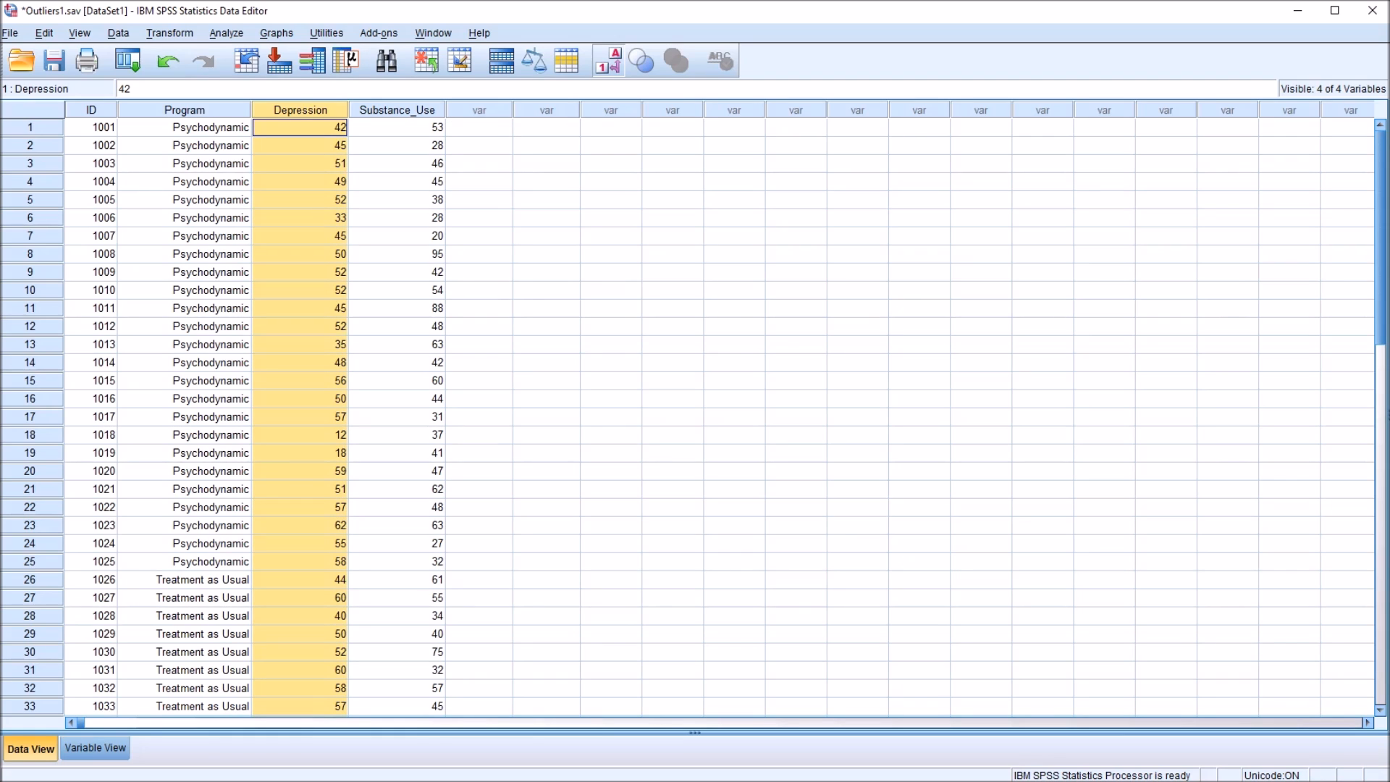
left_click(396, 110)
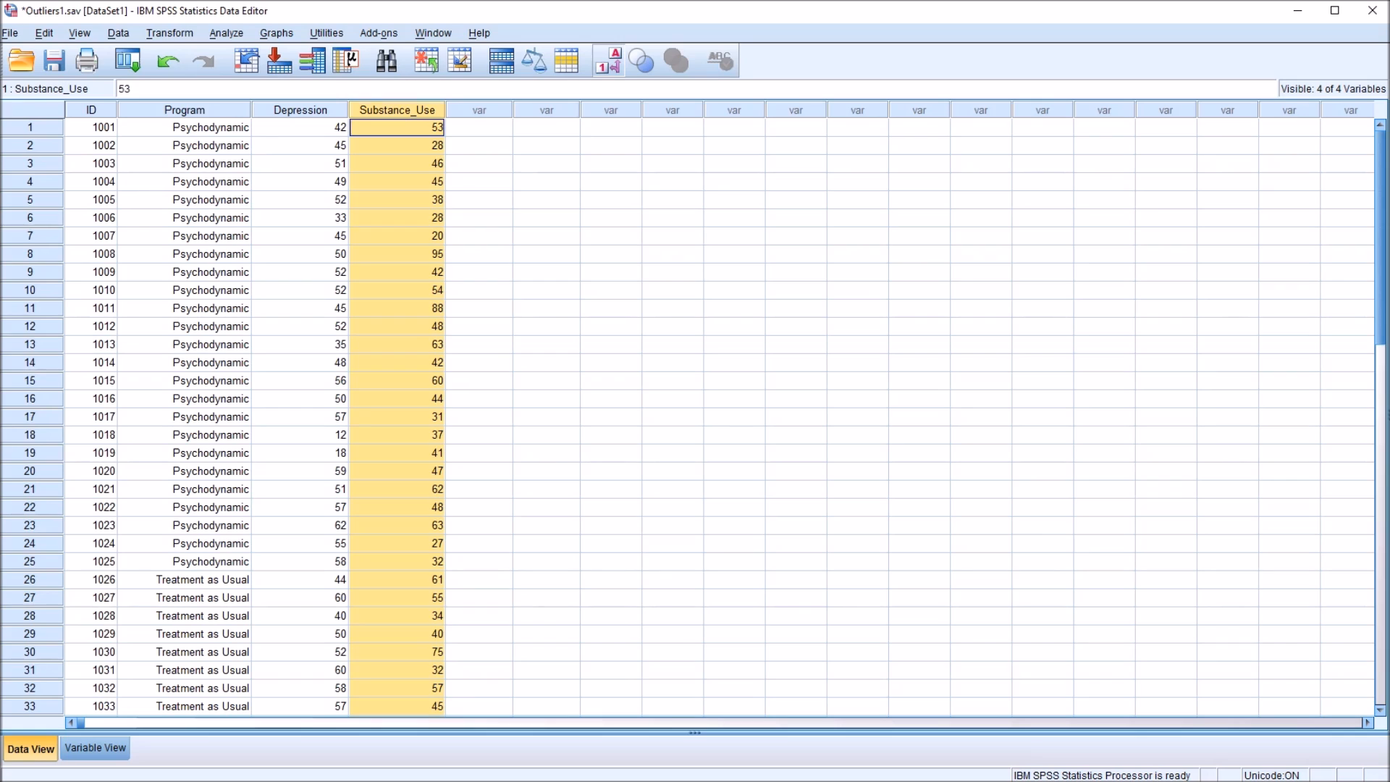
key("Right")
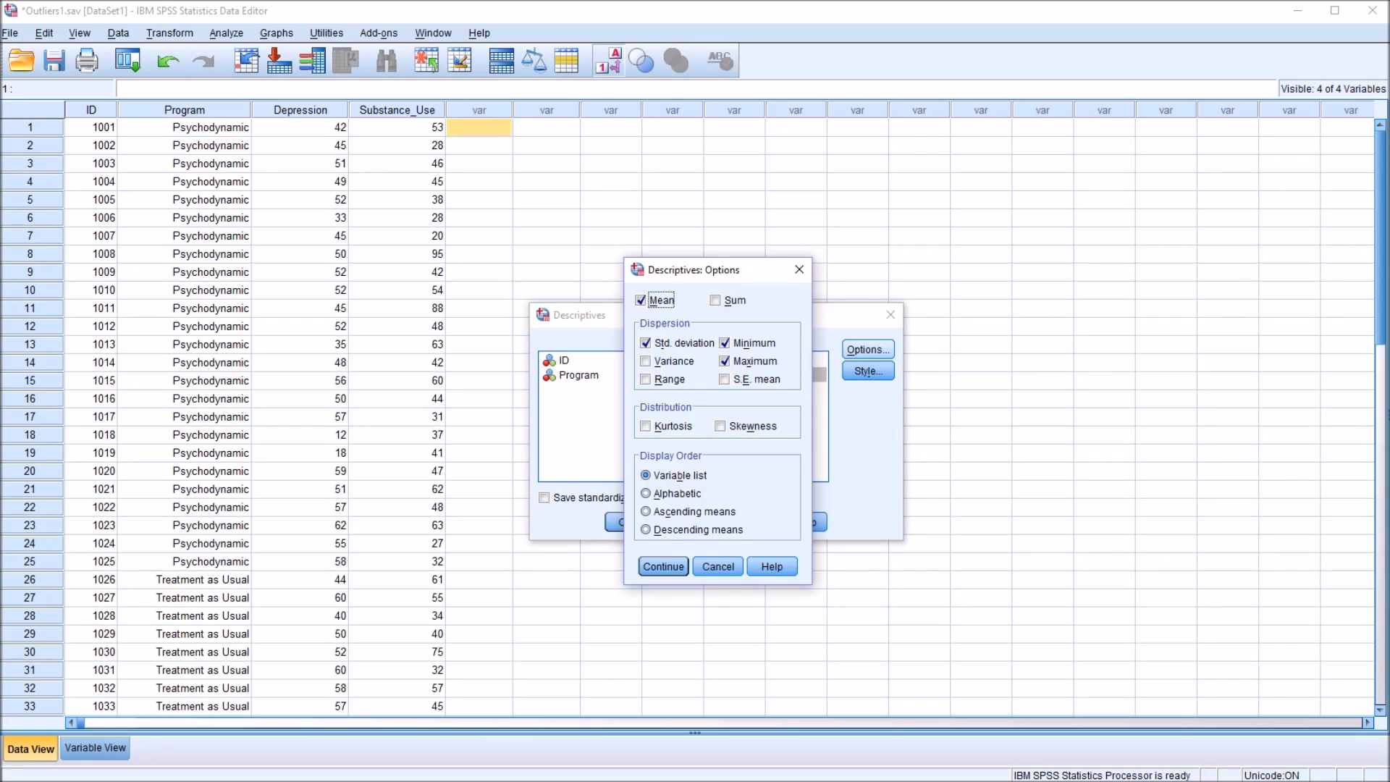
- Run Descriptives on Depression and Substance_Use with standardized values saved as variables
left_click(663, 566)
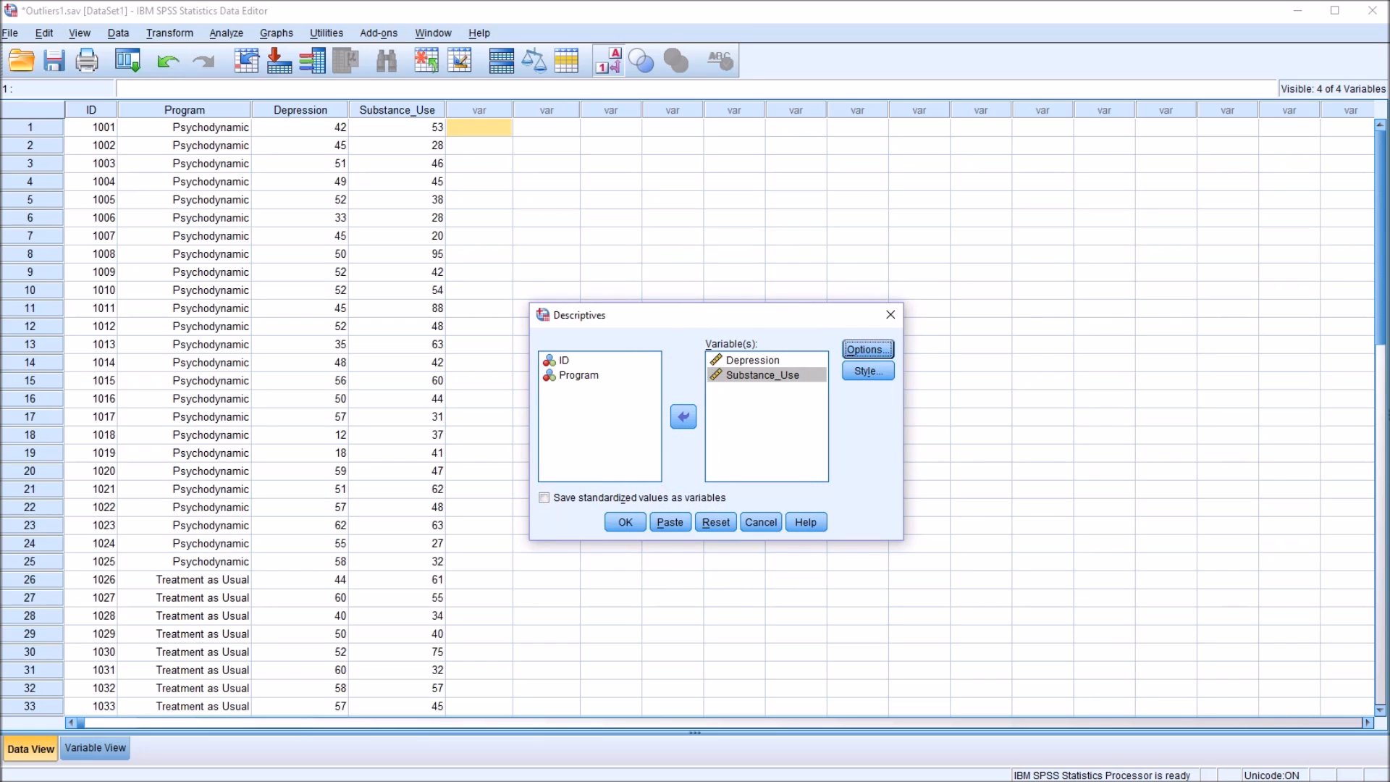
left_click(544, 498)
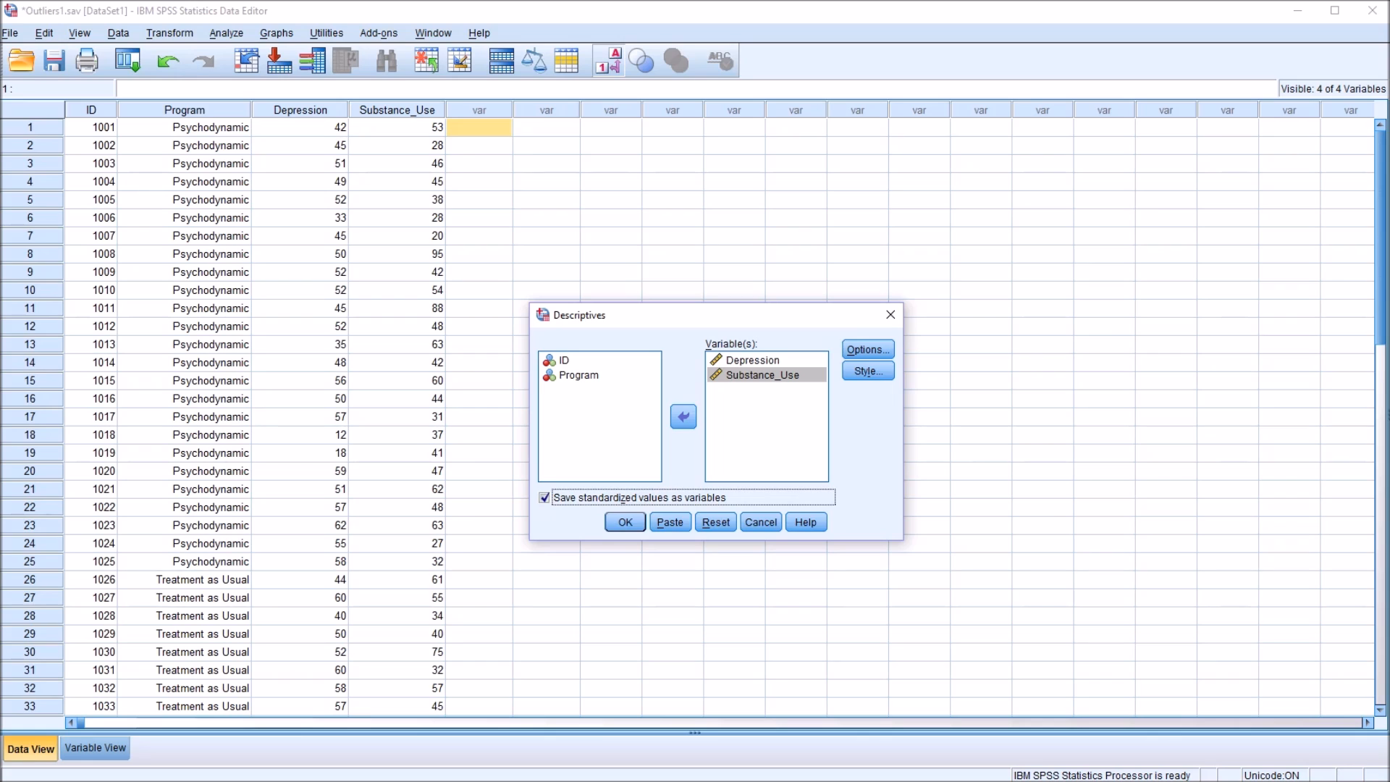
left_click(752, 359)
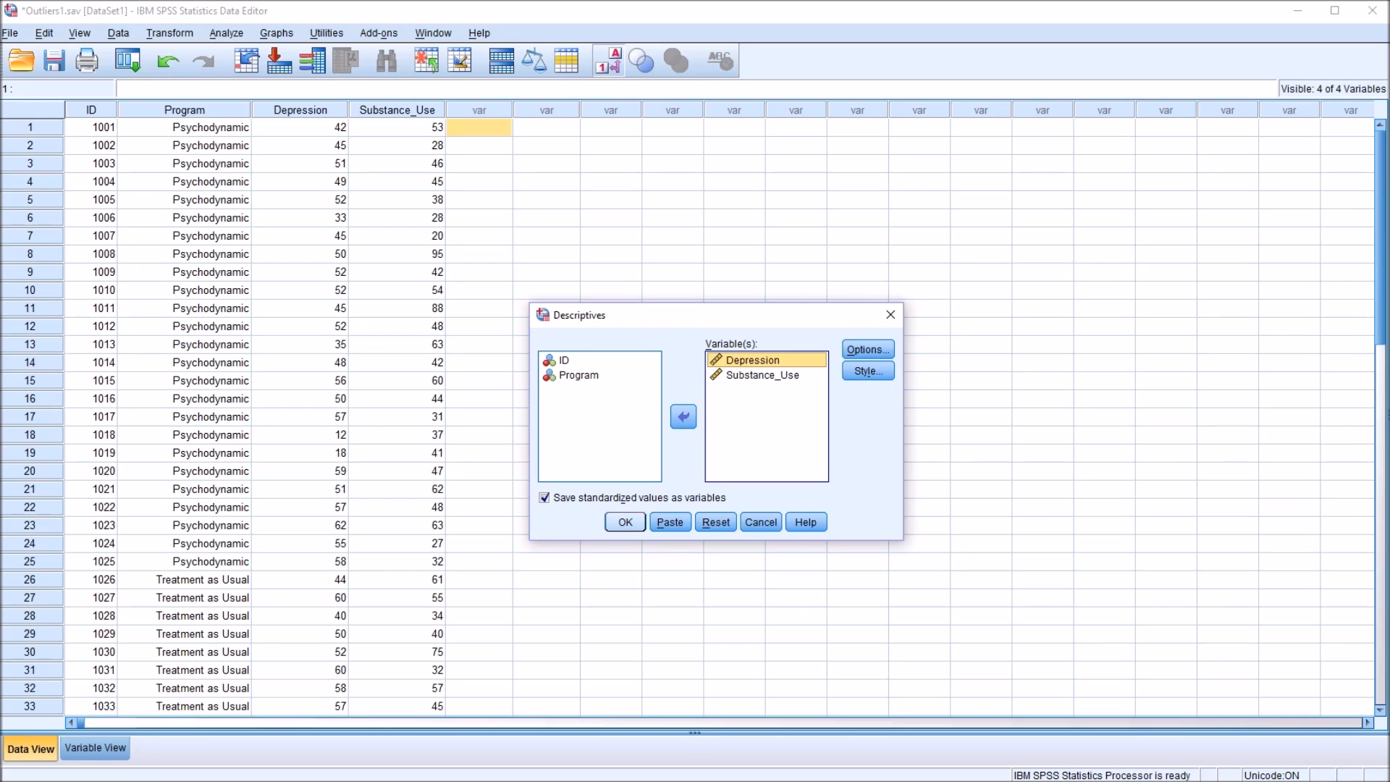
left_click(625, 523)
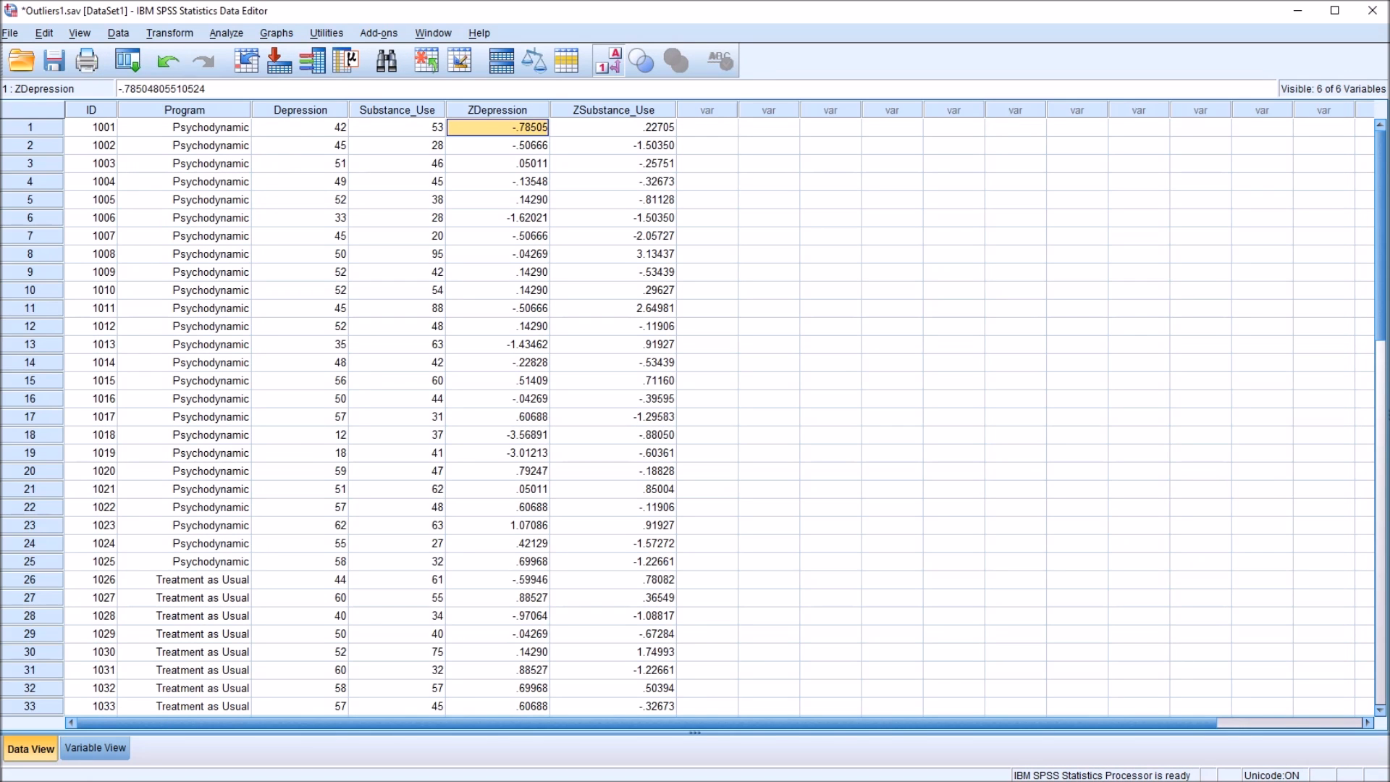
- Compare the new ZDepression and ZSubstance_Use columns with the raw scores, e.g. case 1018 at -3.57
left_click(498, 109)
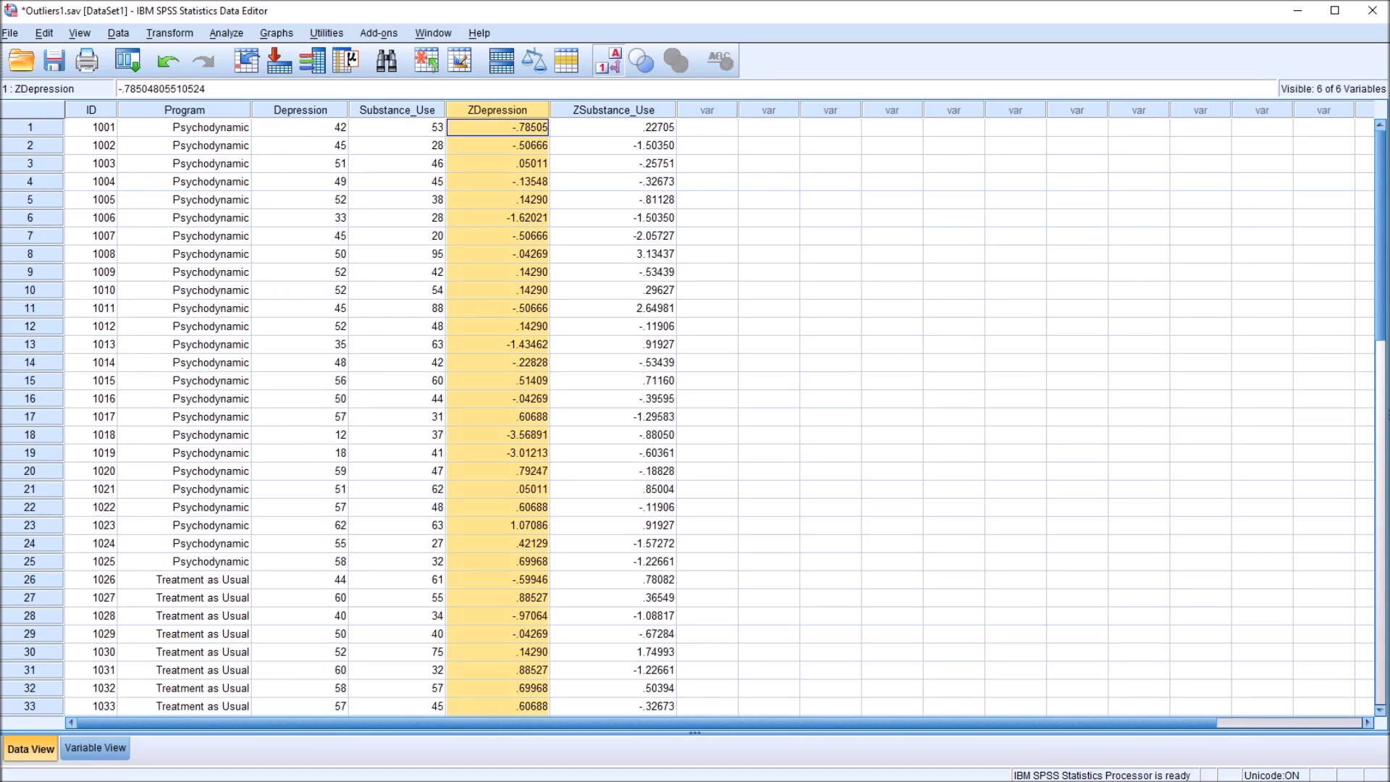
left_click(613, 109)
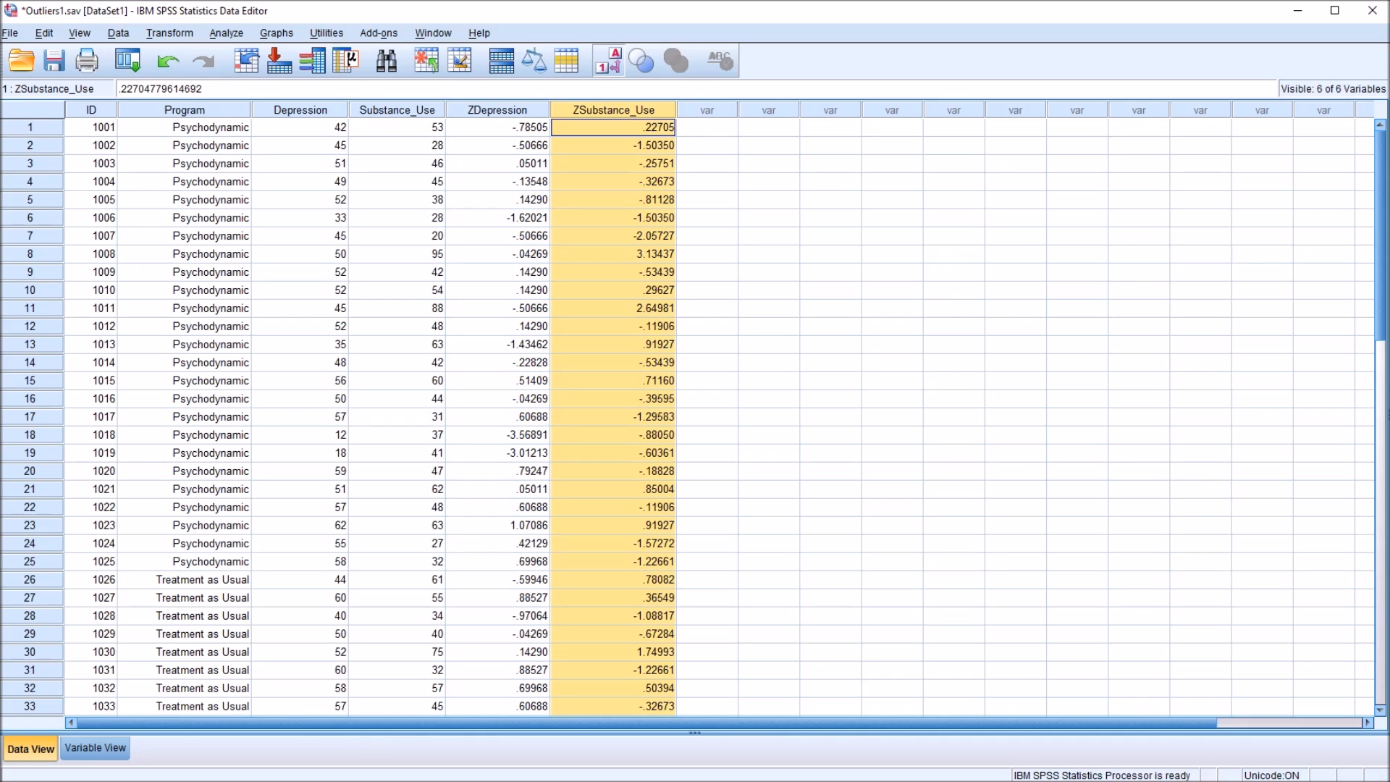
left_click(498, 127)
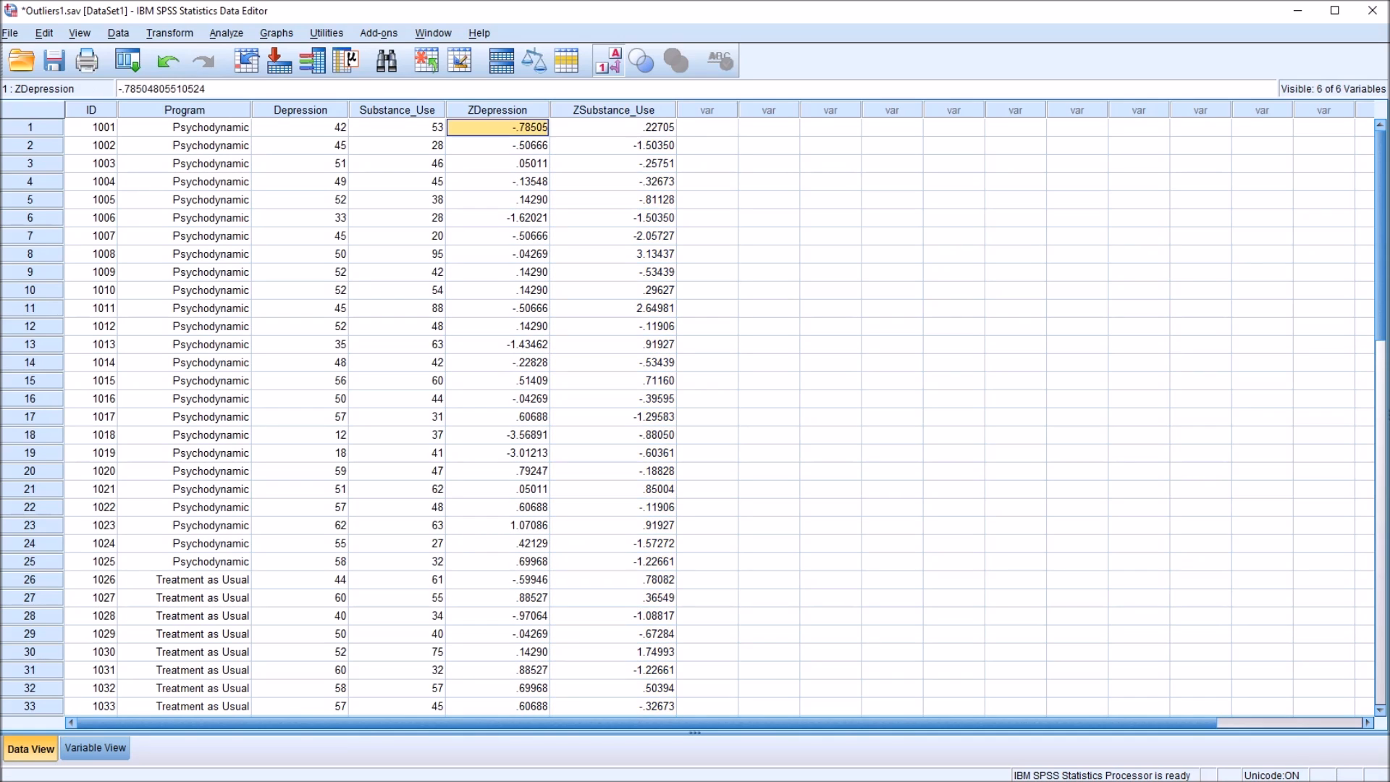
left_click(301, 127)
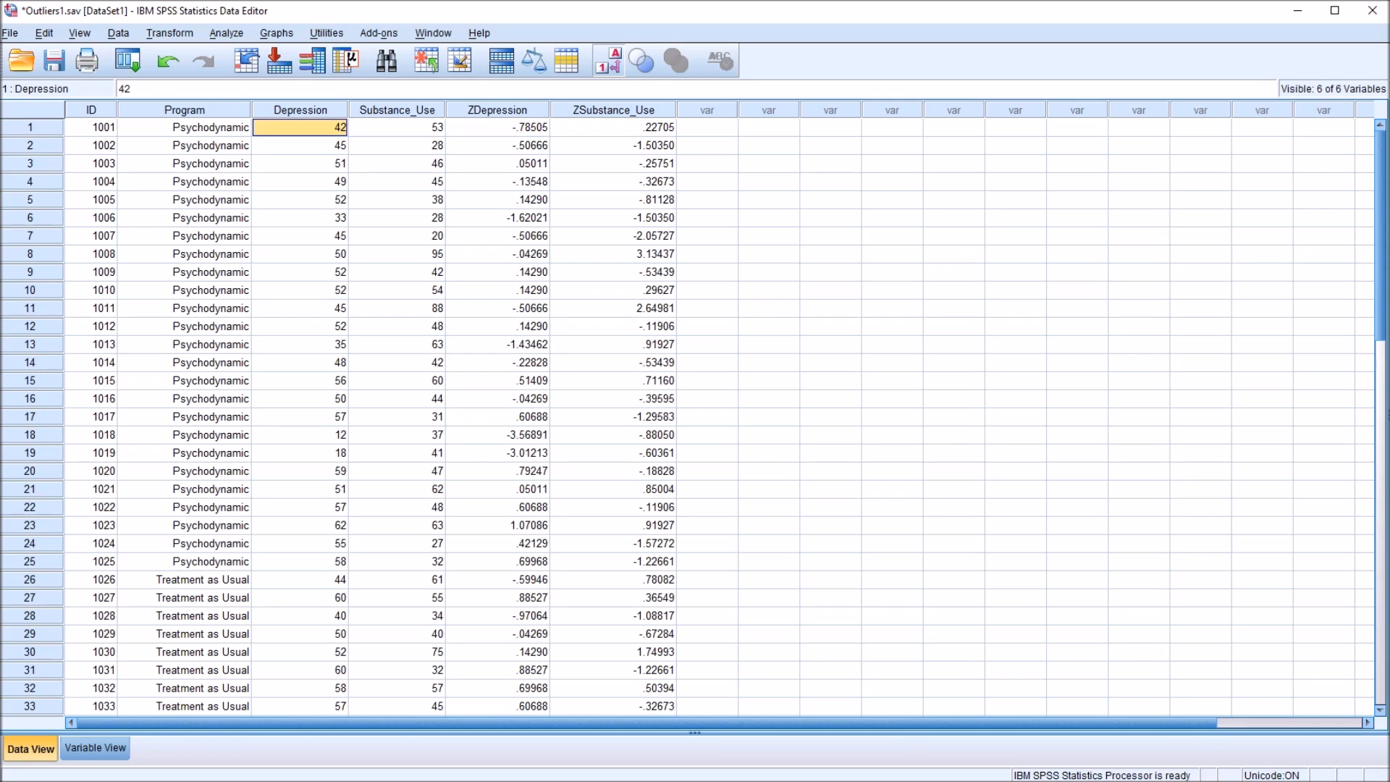
left_click(497, 127)
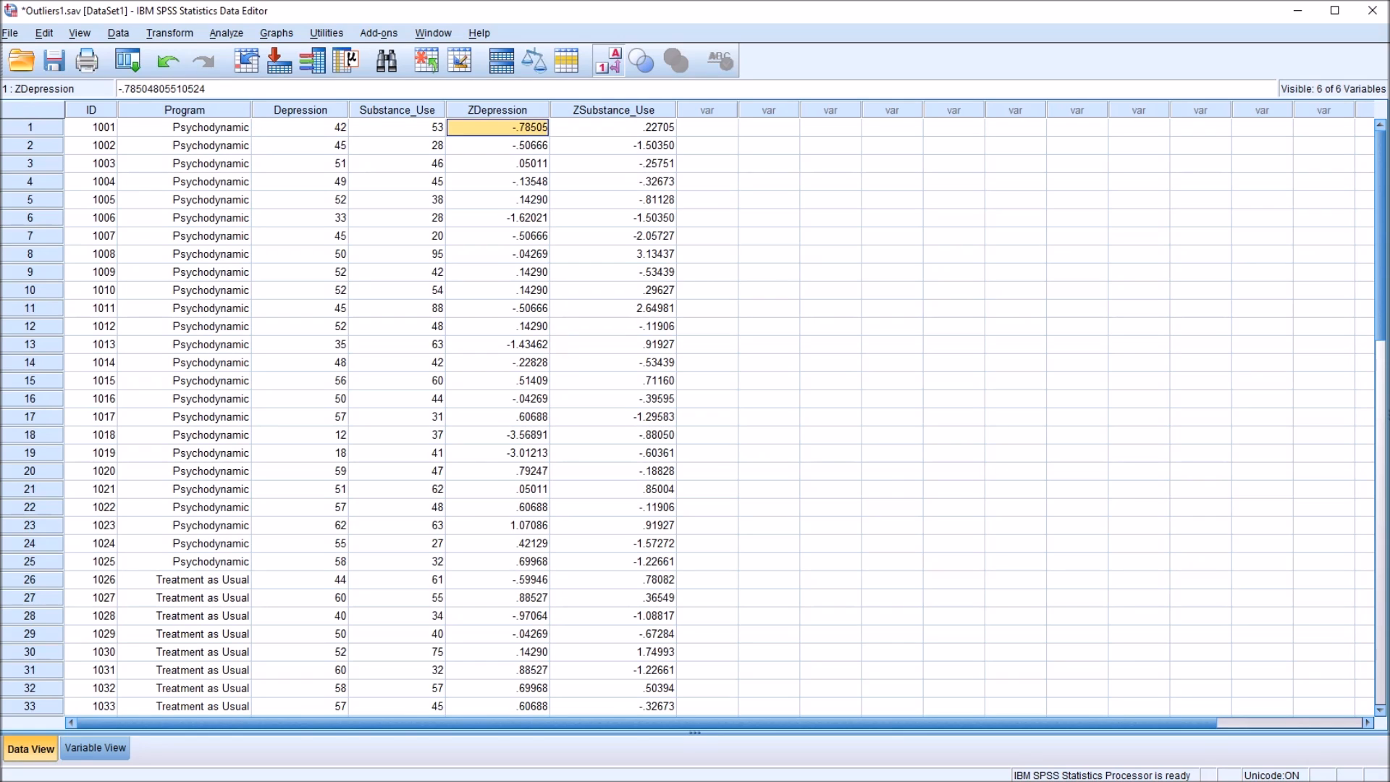
left_click(301, 128)
left_click(497, 128)
left_click(498, 110)
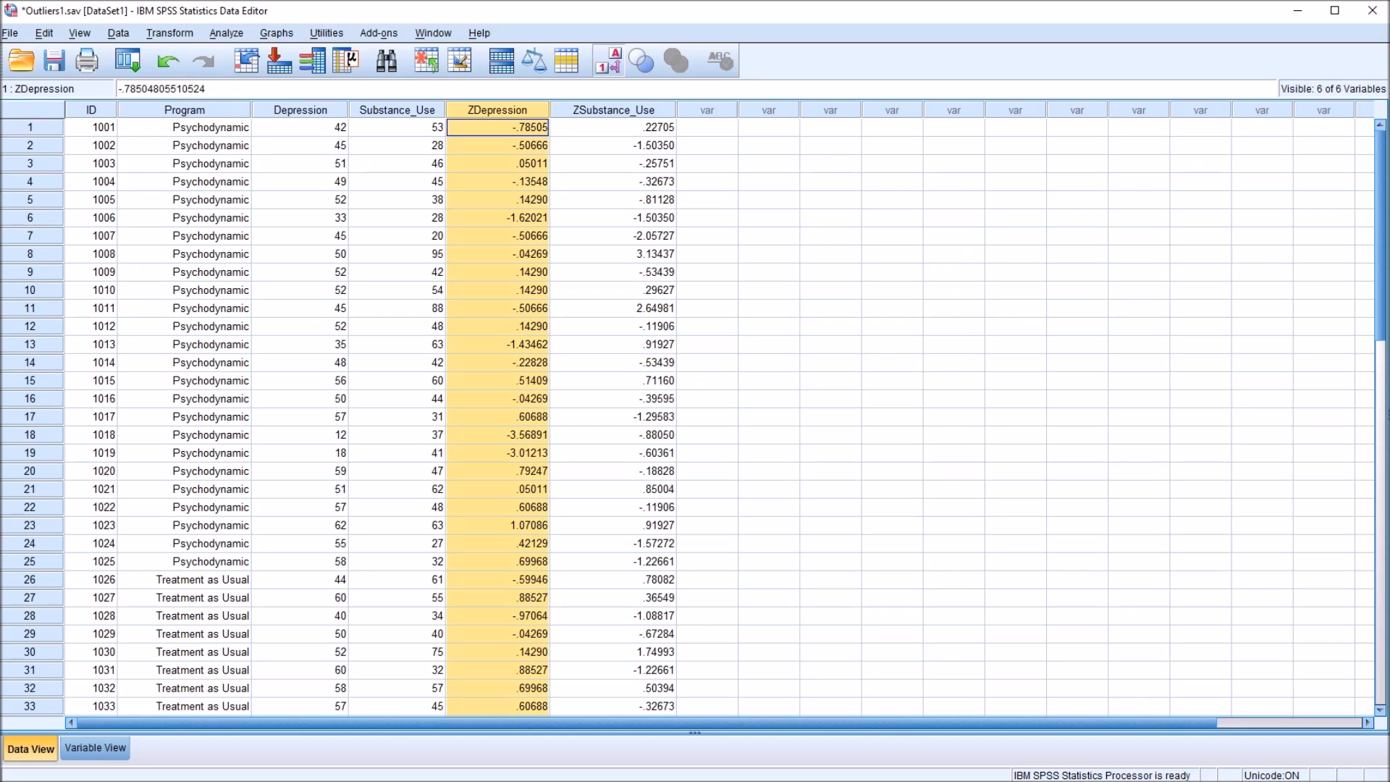
left_click(613, 110)
left_click(498, 127)
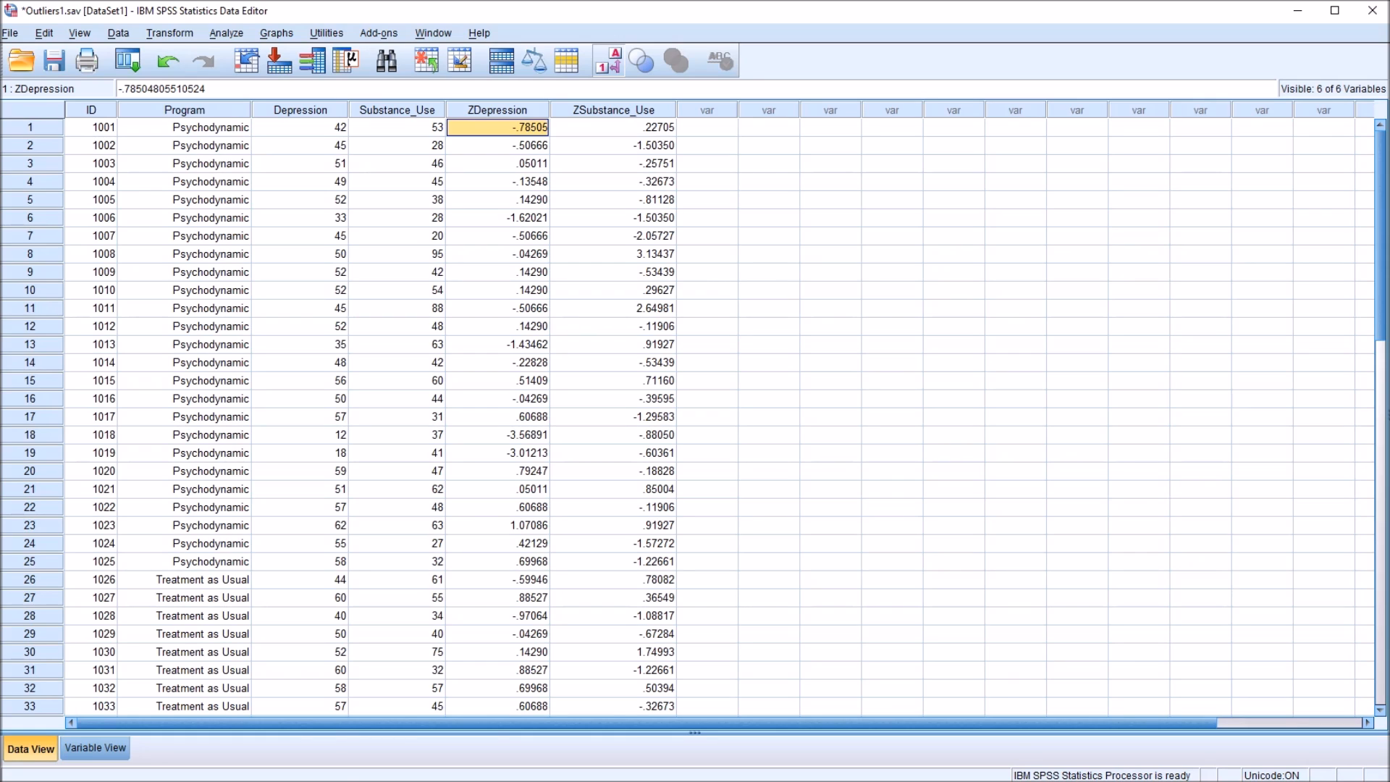
left_click(498, 435)
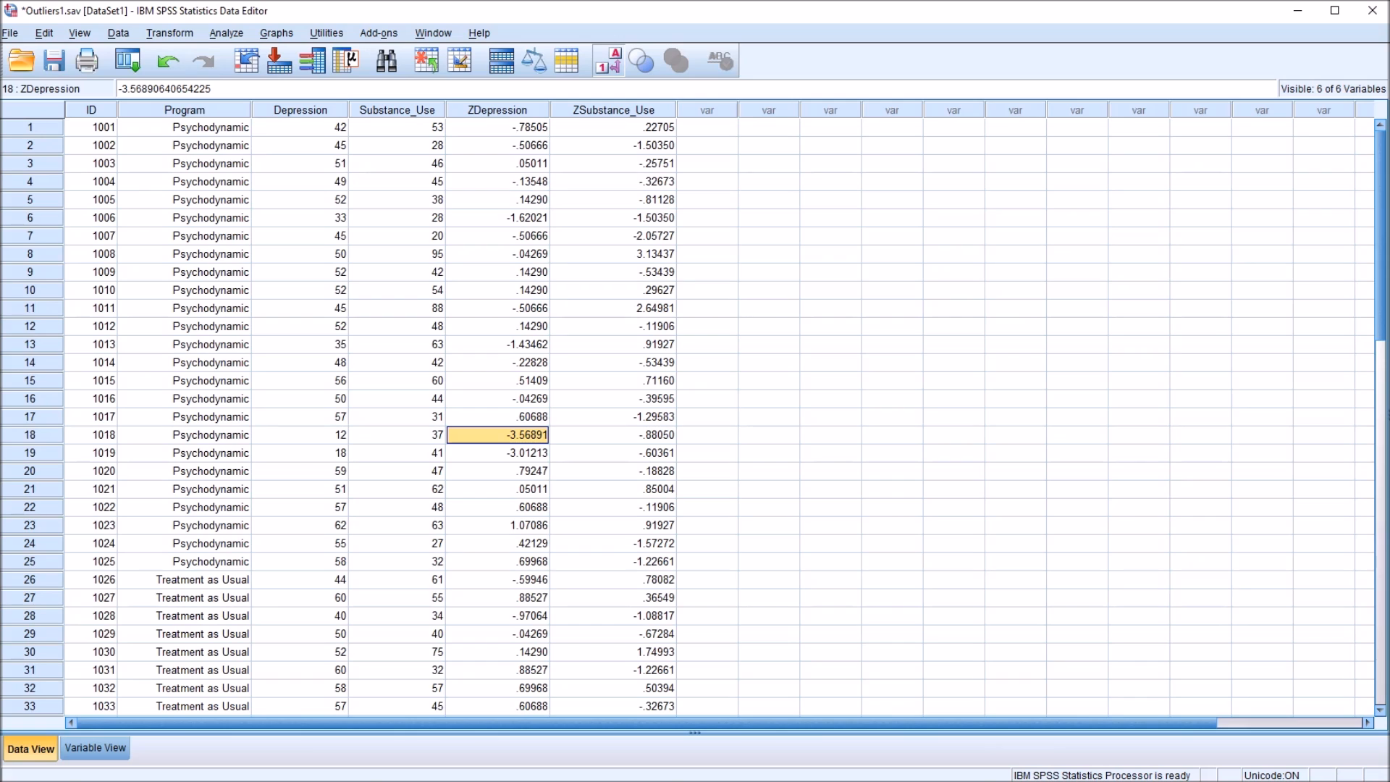
key("Down")
key("Up")
key("Down")
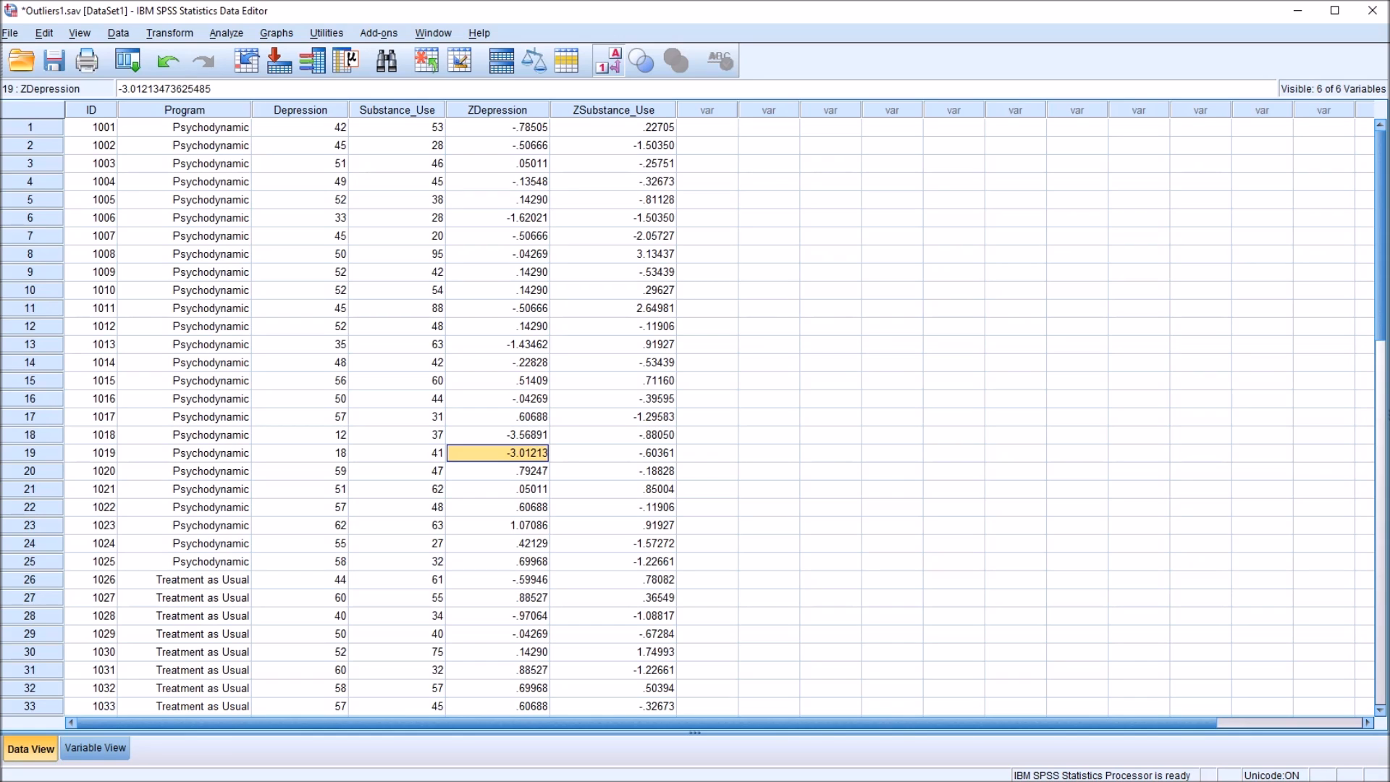
left_click(613, 253)
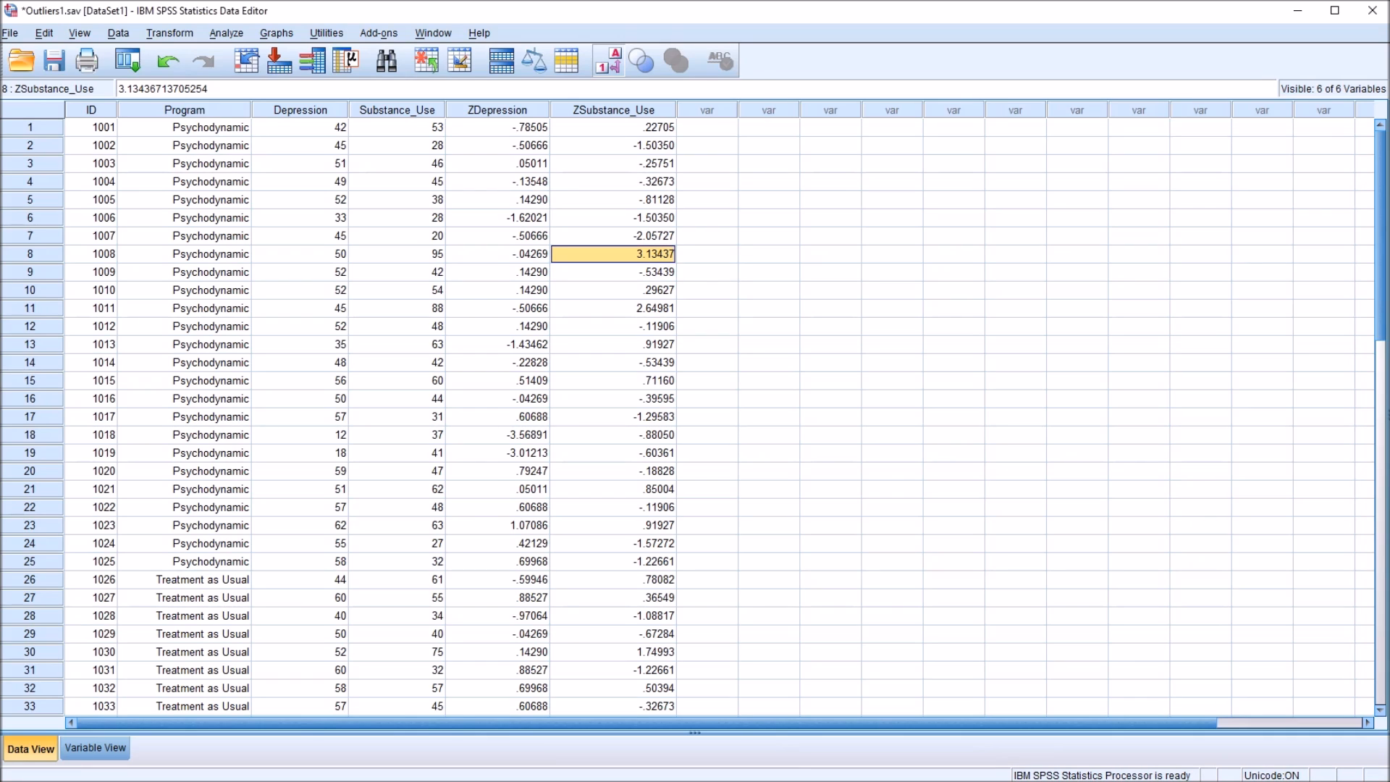
left_click(613, 307)
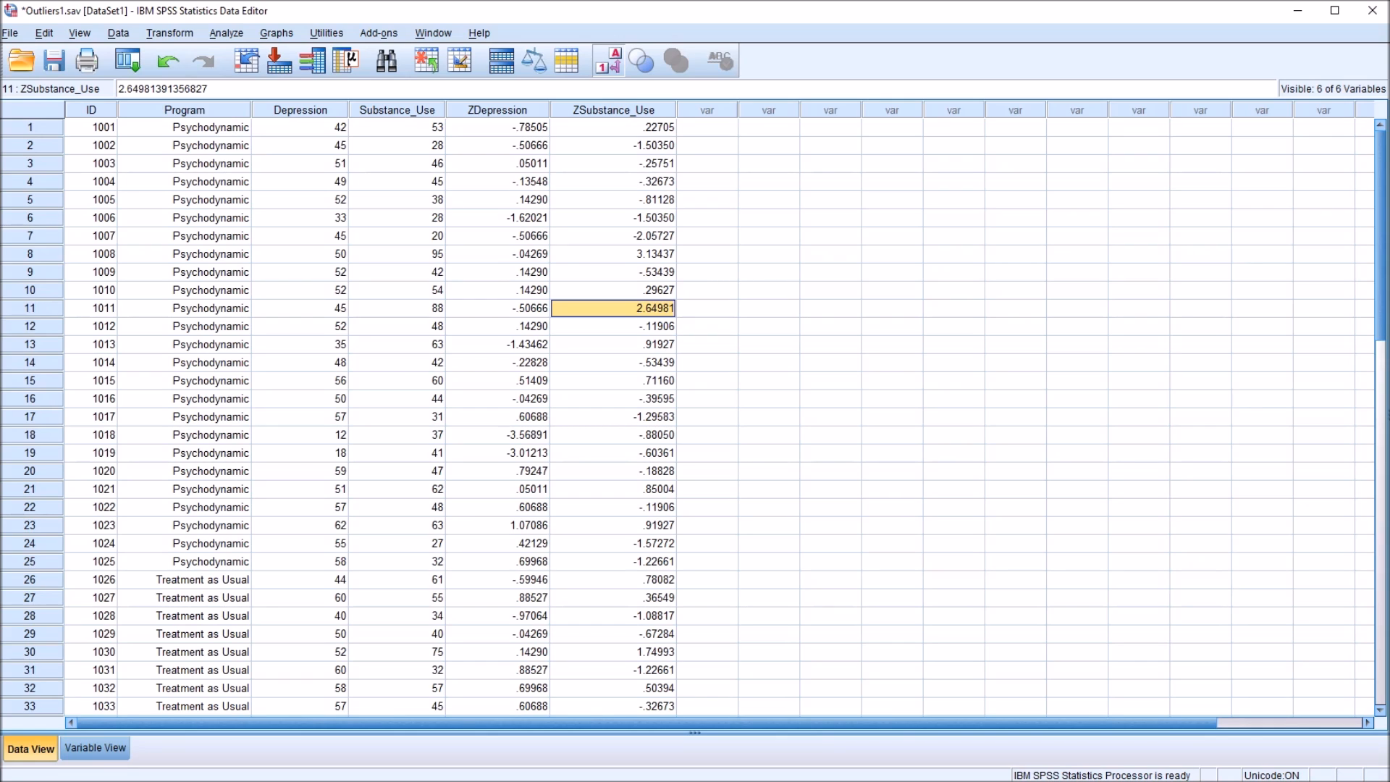
key("Left")
key("Left")
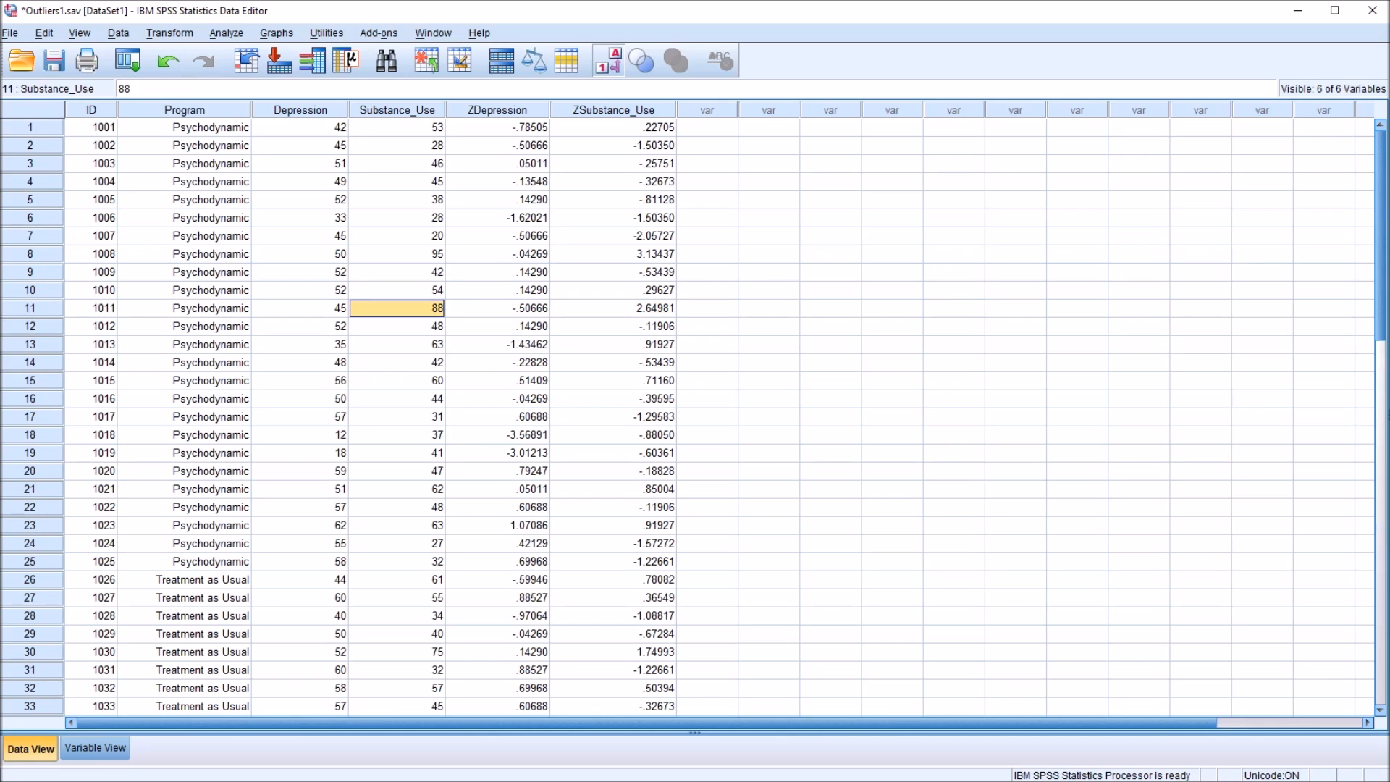
key("Right")
key("Right")
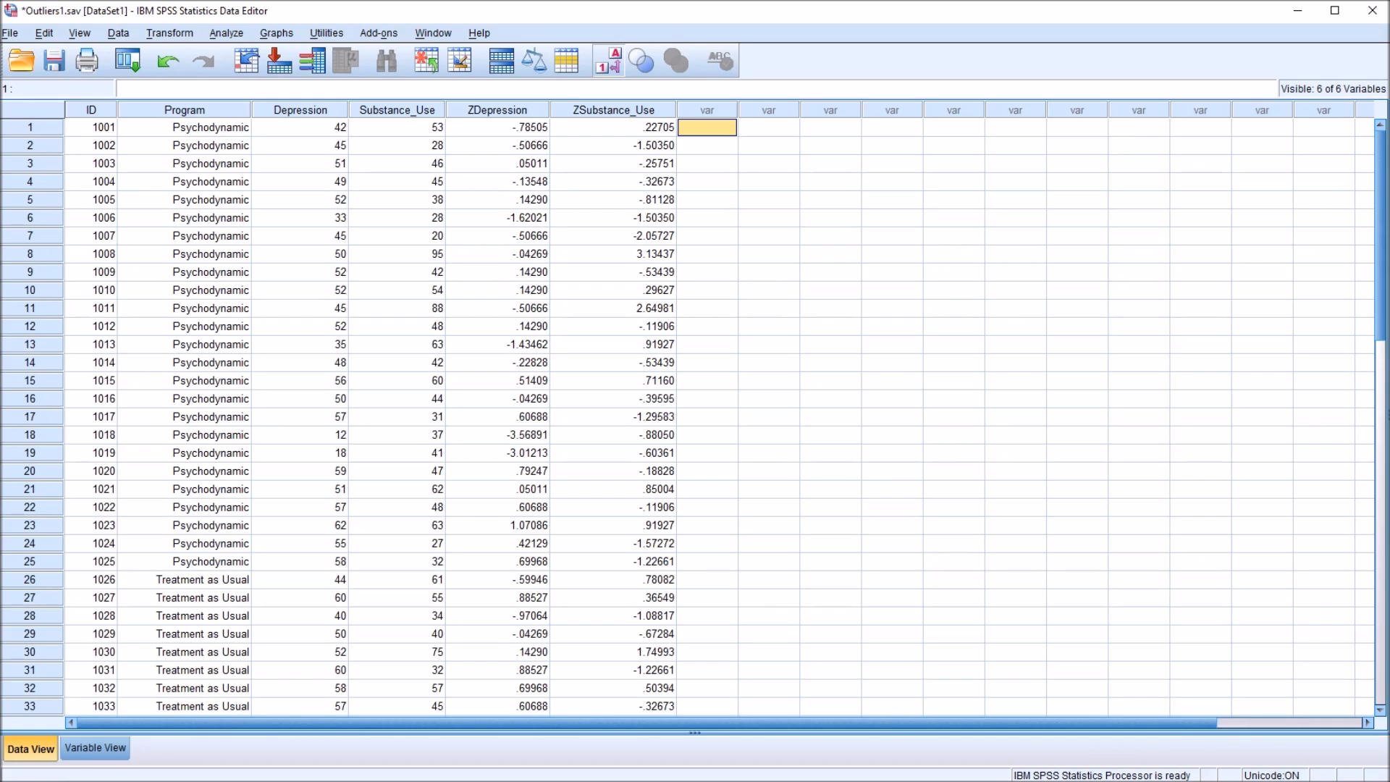
- Start Explore with Depression, Substance_Use, ZDepression and ZSubstance_Use as dependent variables
left_click(226, 32)
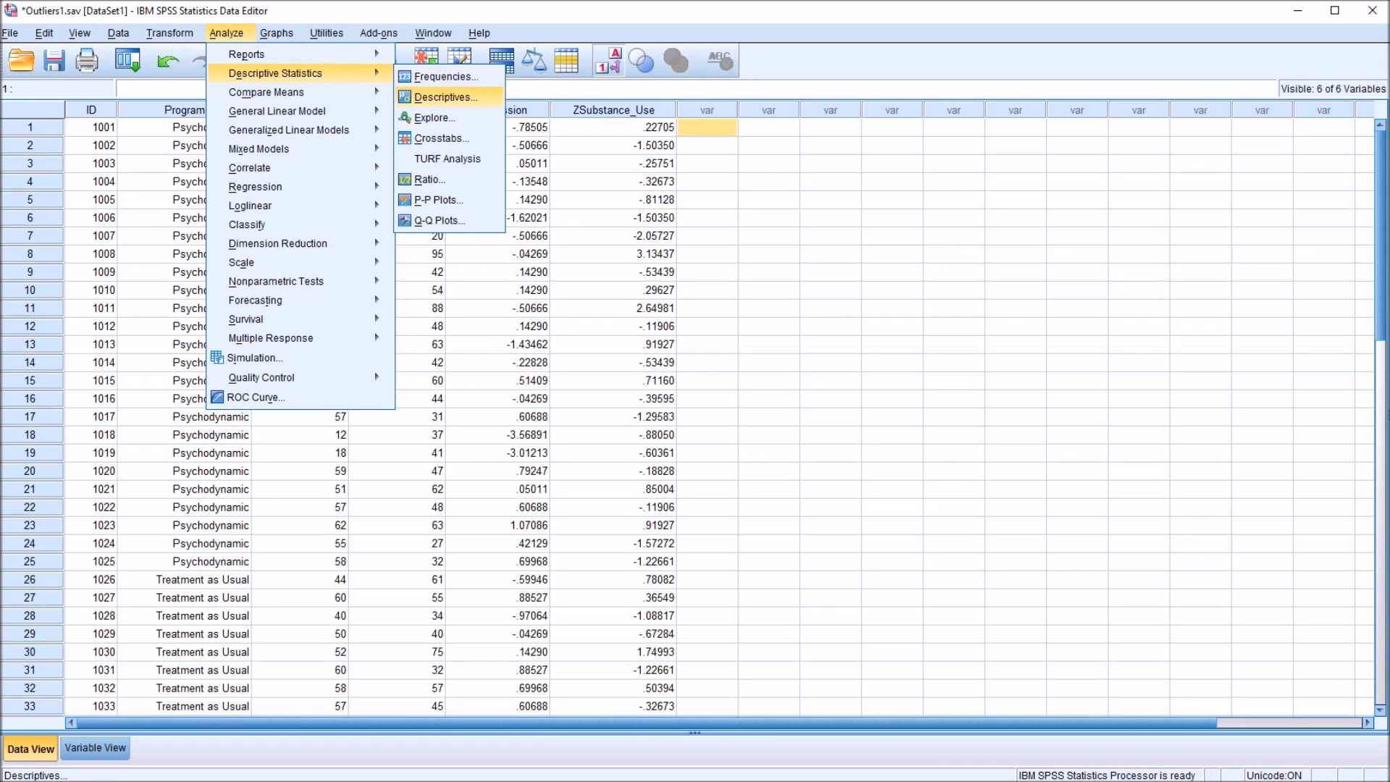
left_click(433, 118)
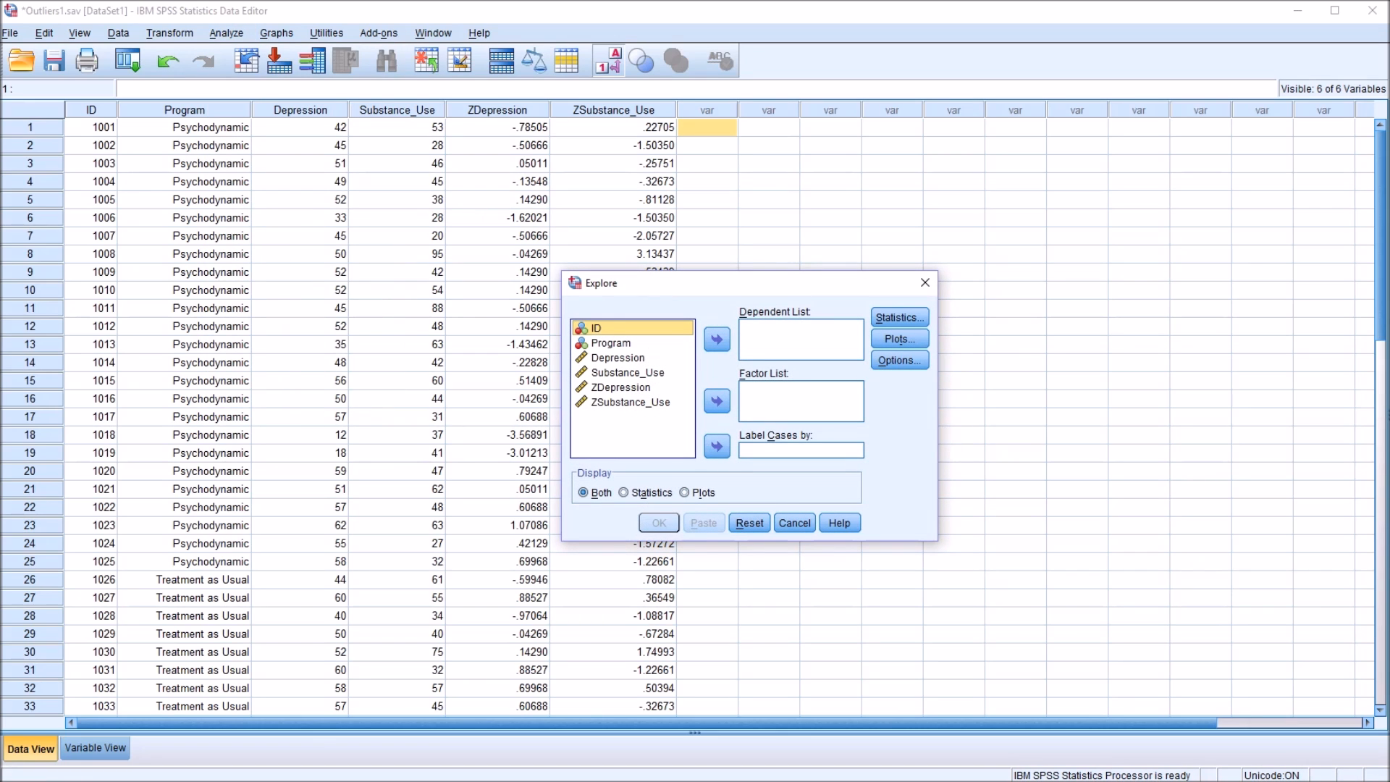
left_click_drag(617, 357, 799, 331)
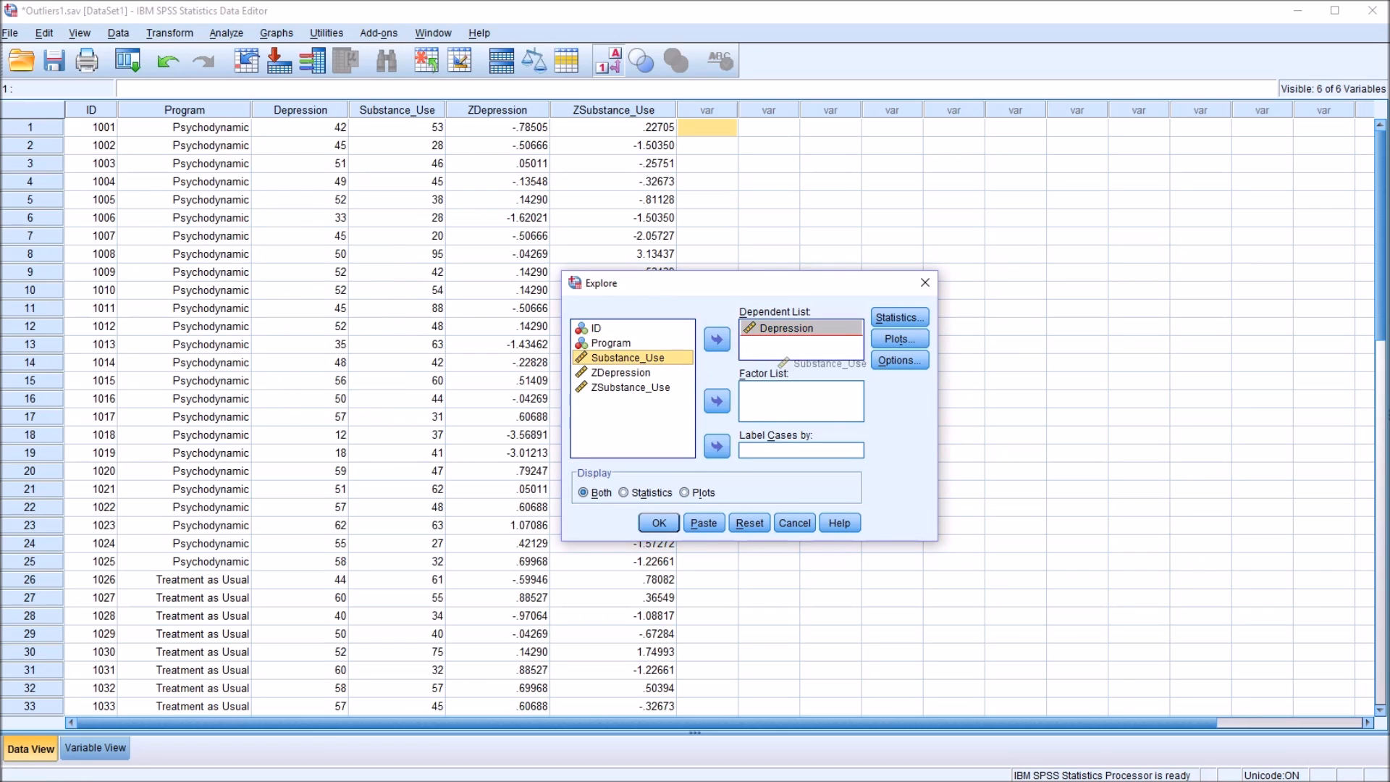
left_click_drag(628, 357, 801, 347)
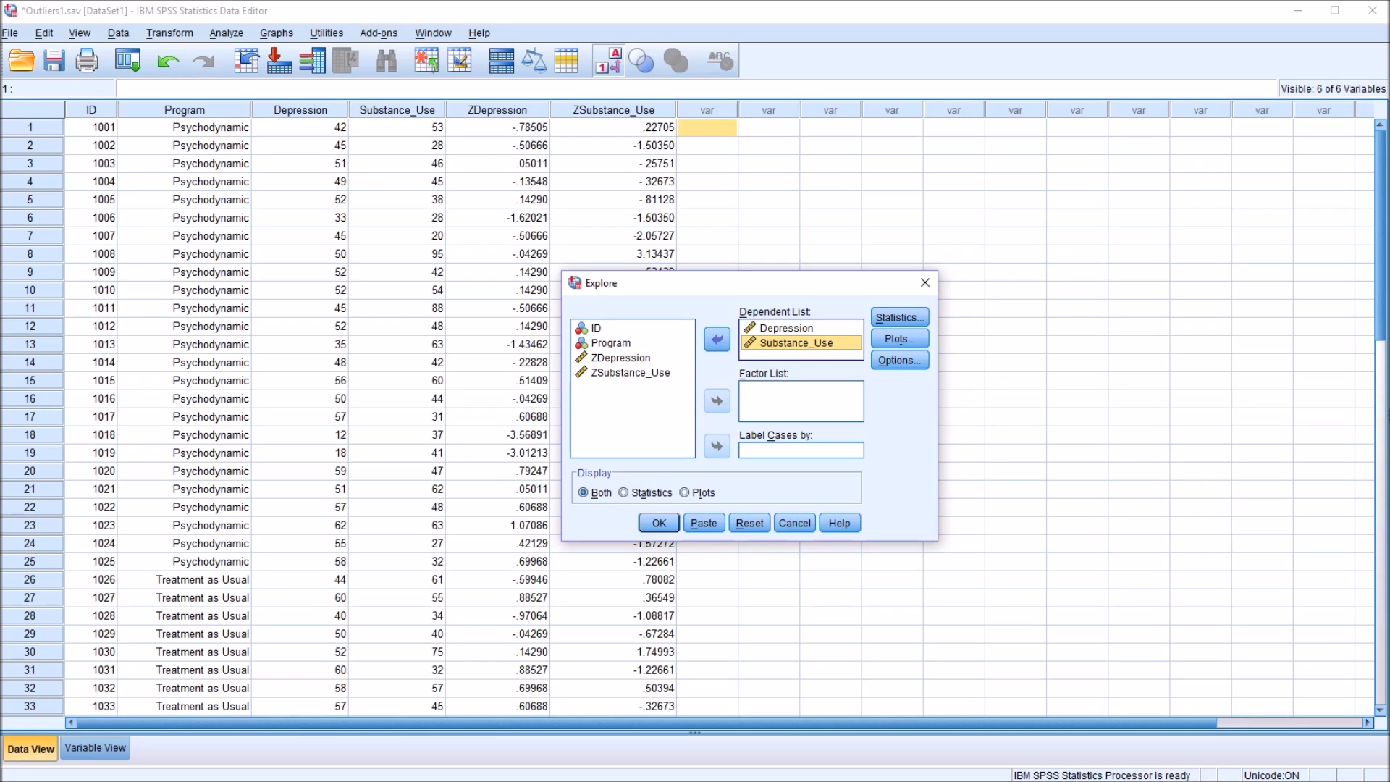
left_click_drag(620, 357, 801, 352)
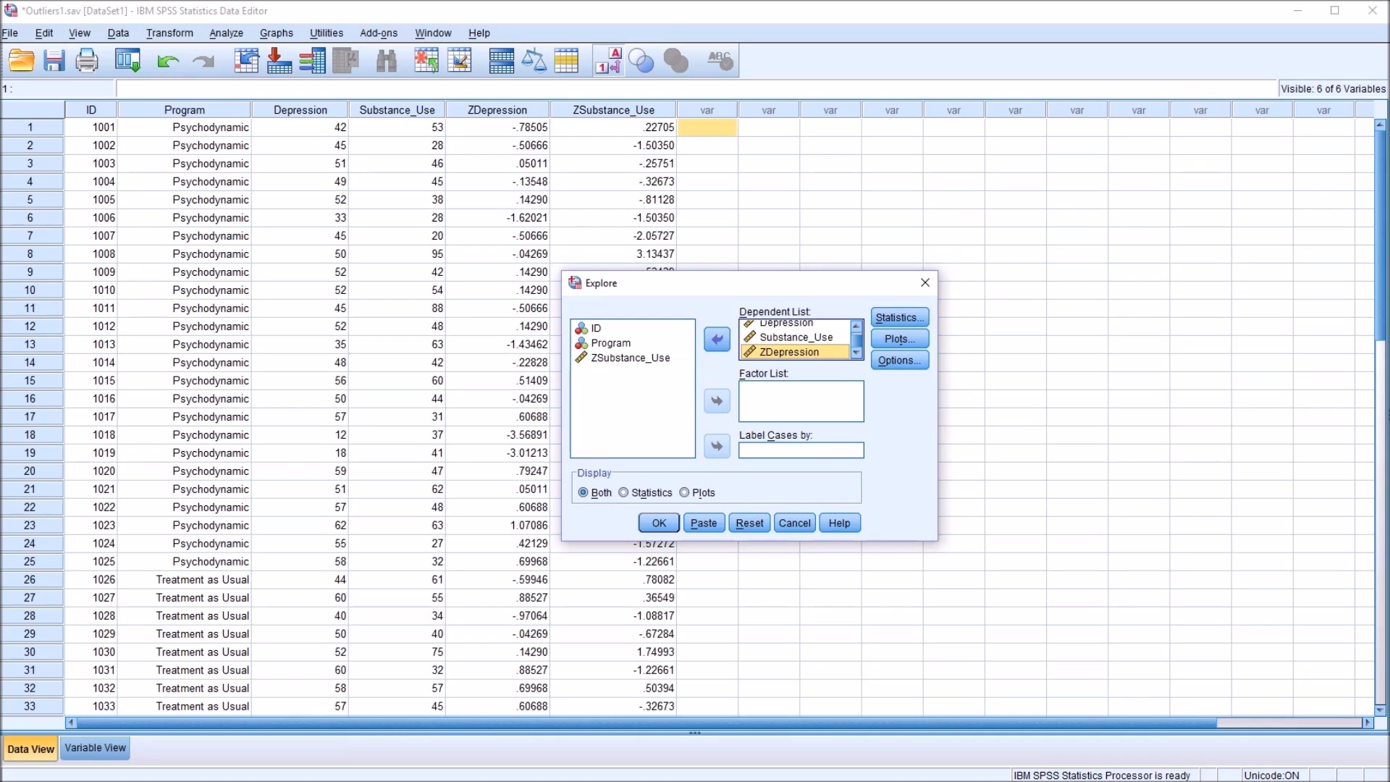
left_click_drag(631, 357, 801, 354)
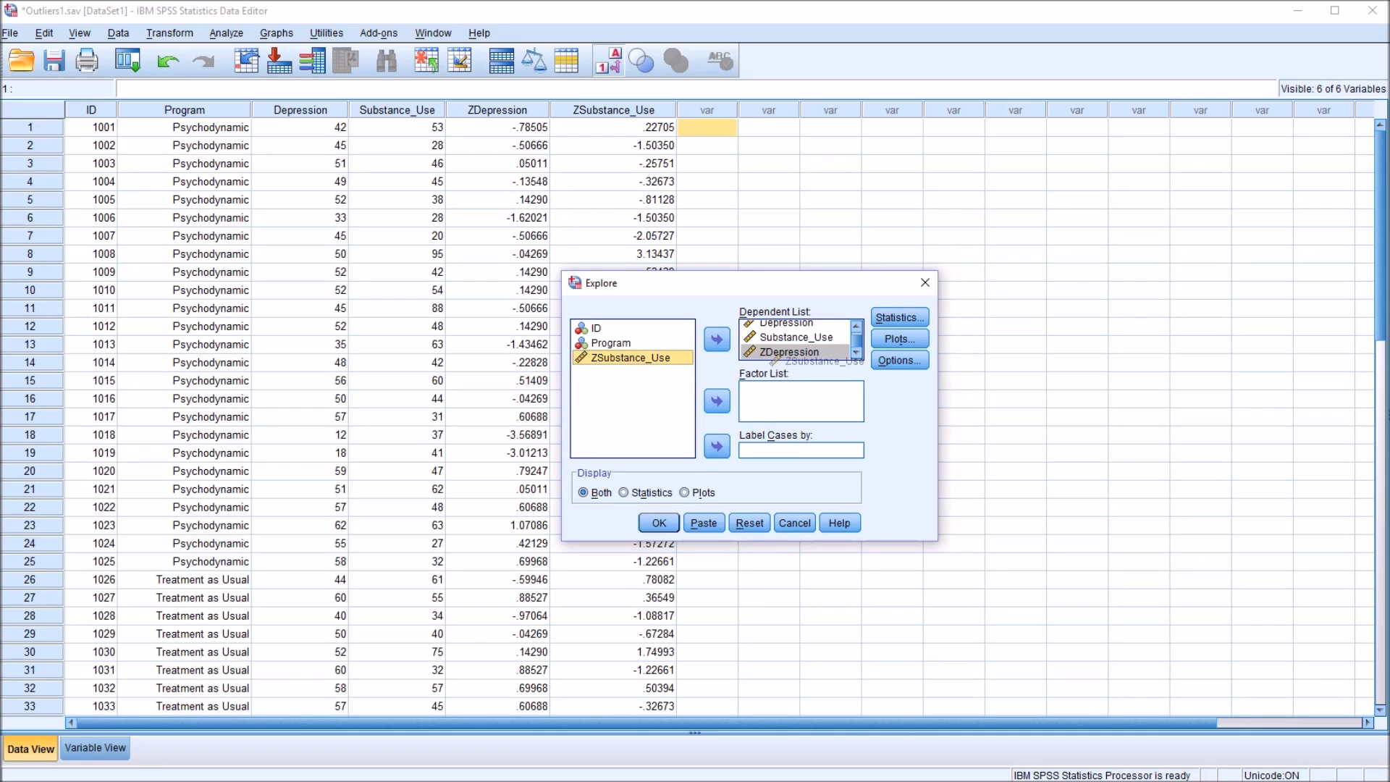
- Add Outliers and Percentiles statistics, keep default plots and options, and run the Explore analysis
left_click(899, 317)
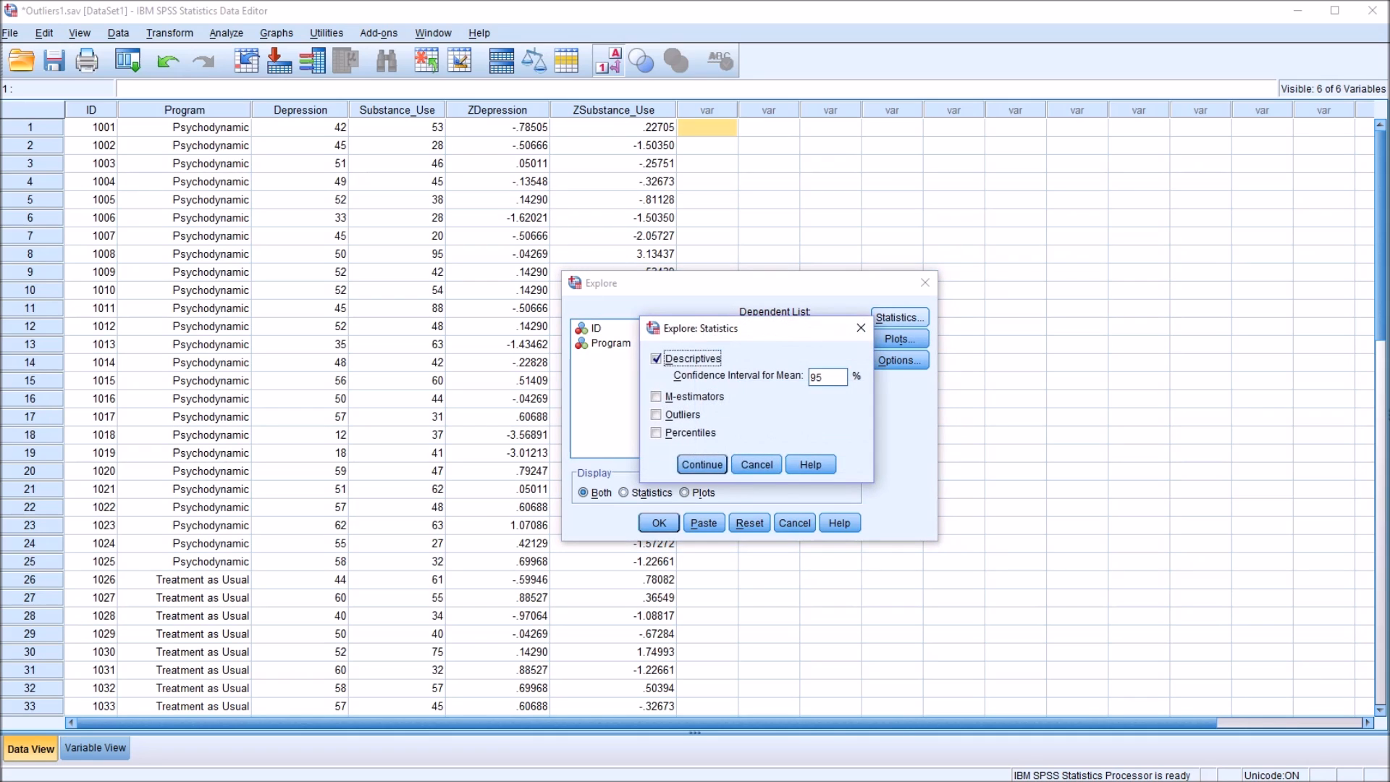
left_click(656, 414)
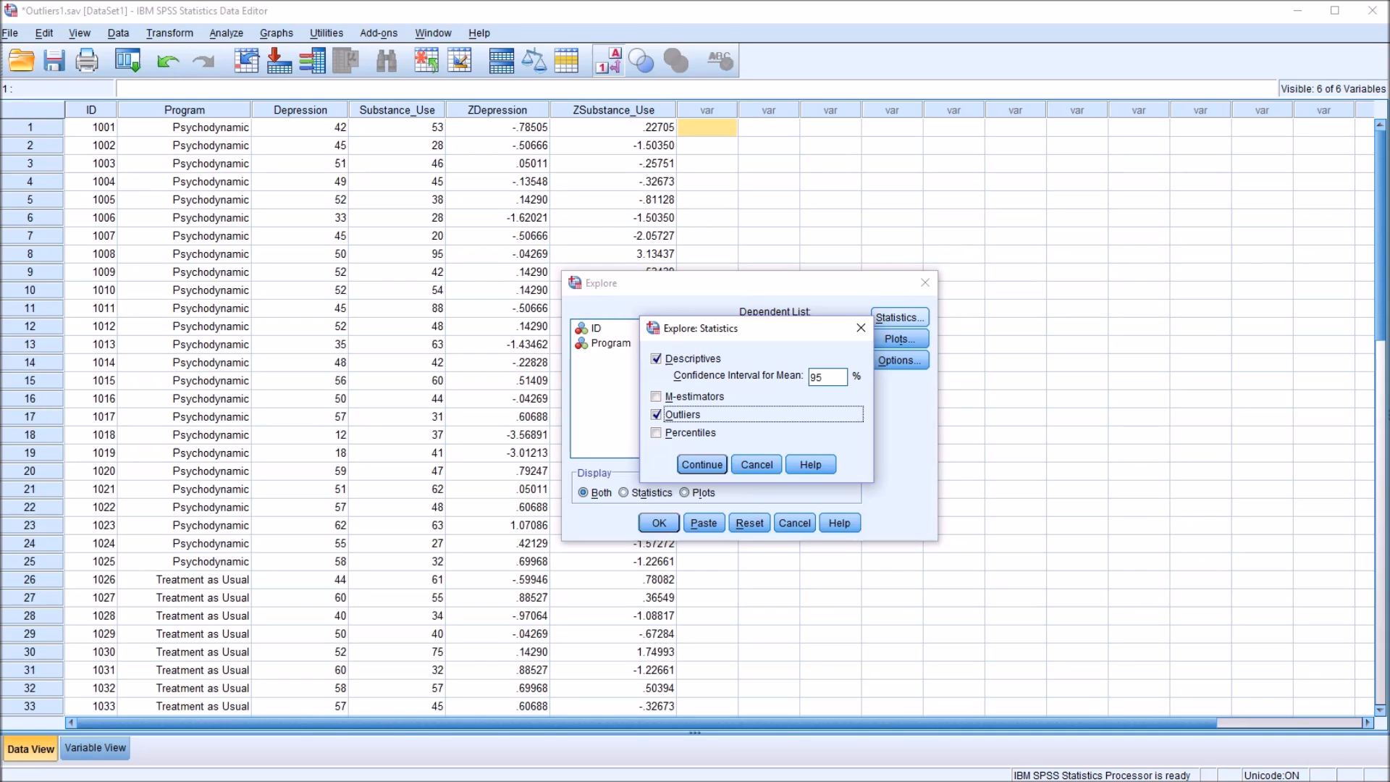
left_click(656, 432)
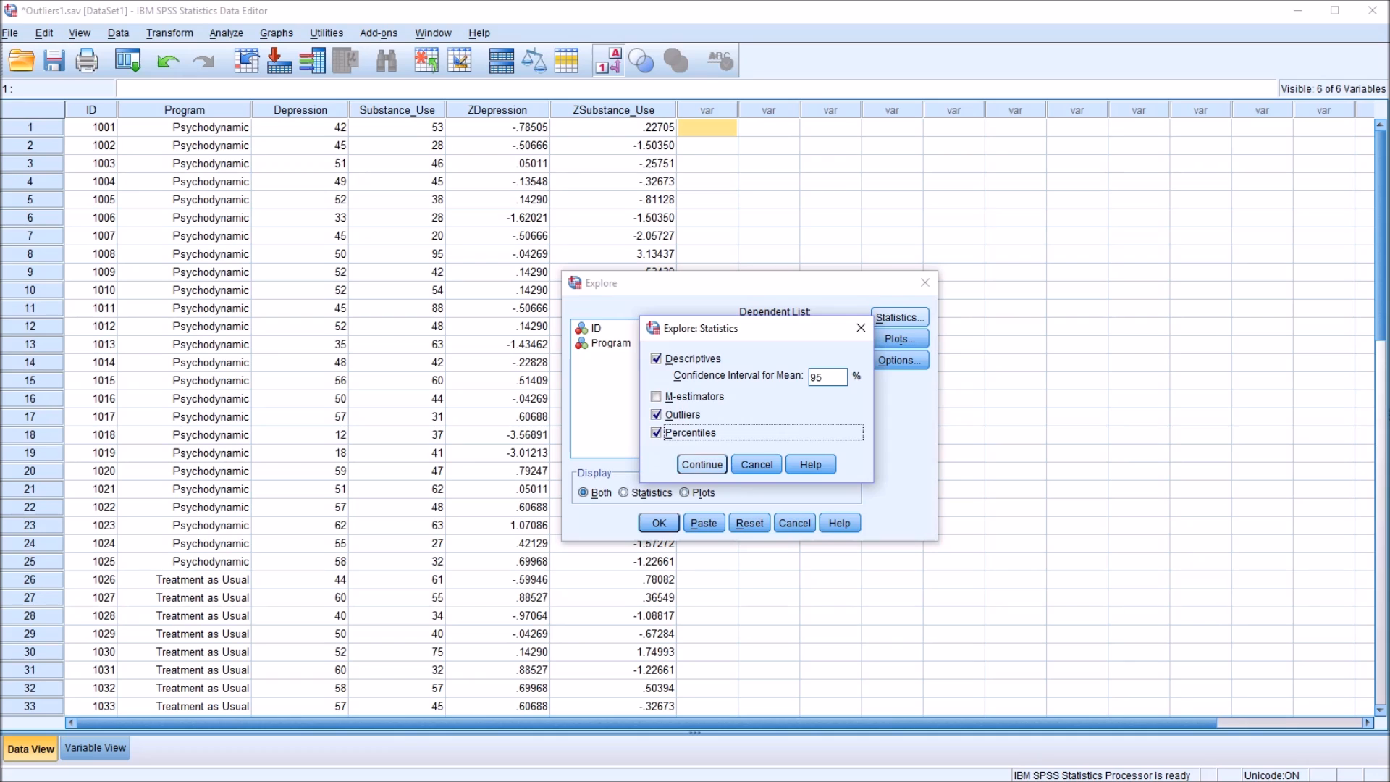
left_click(702, 464)
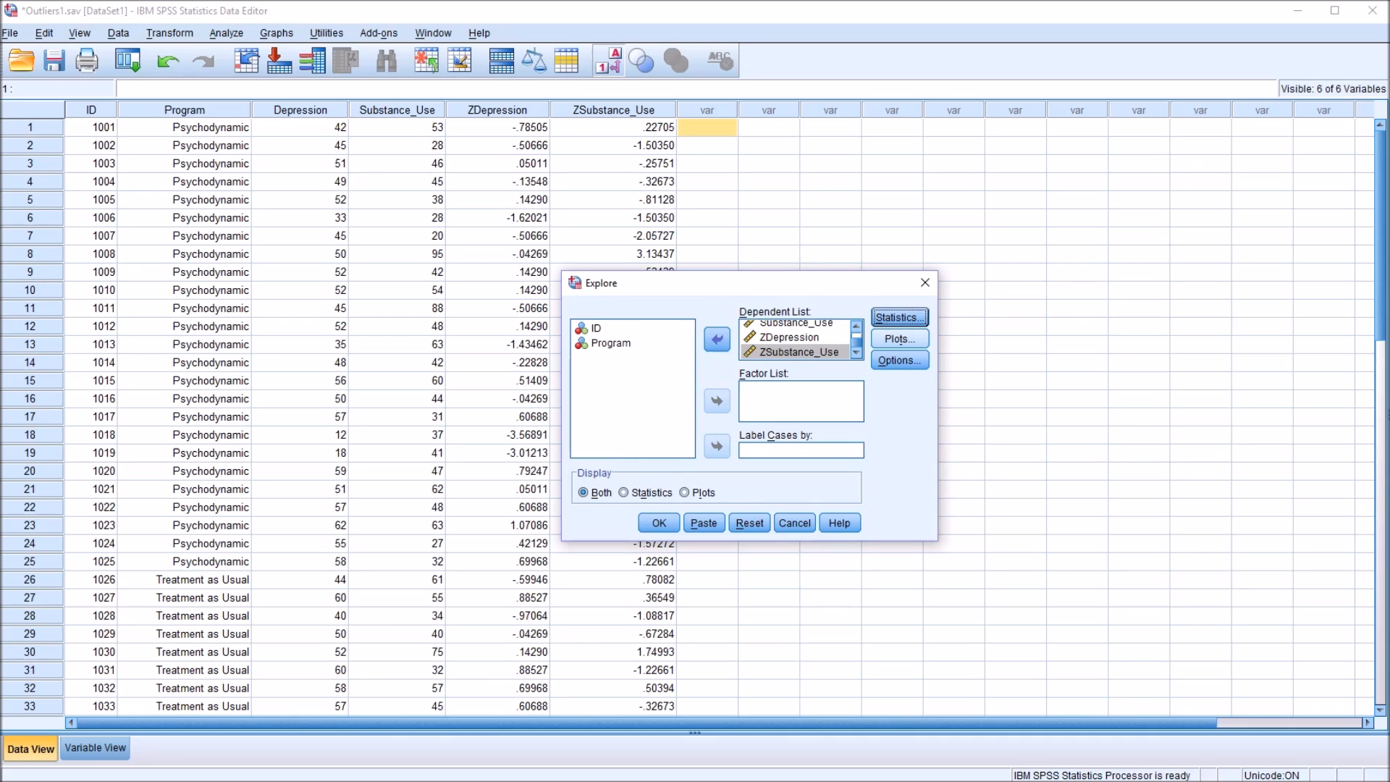
left_click(897, 338)
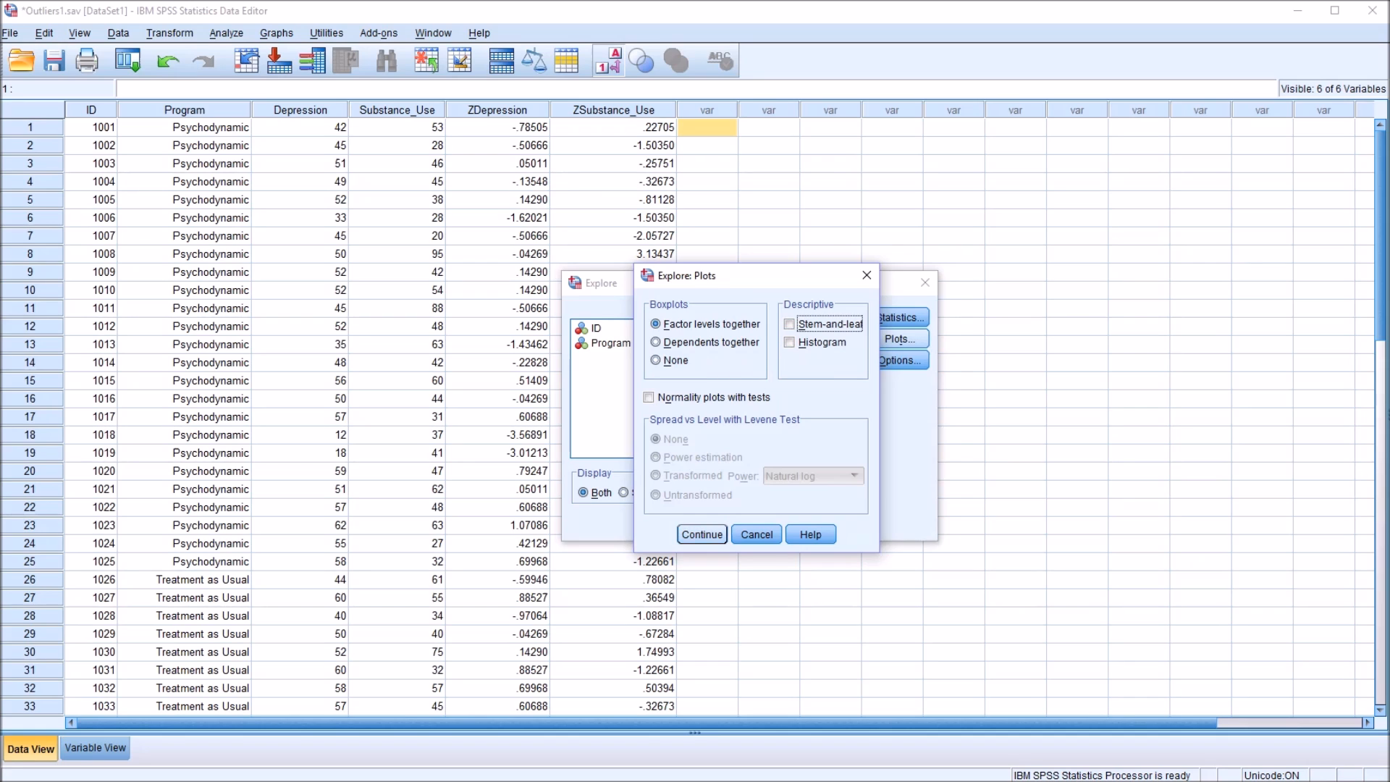
left_click(701, 533)
left_click(899, 359)
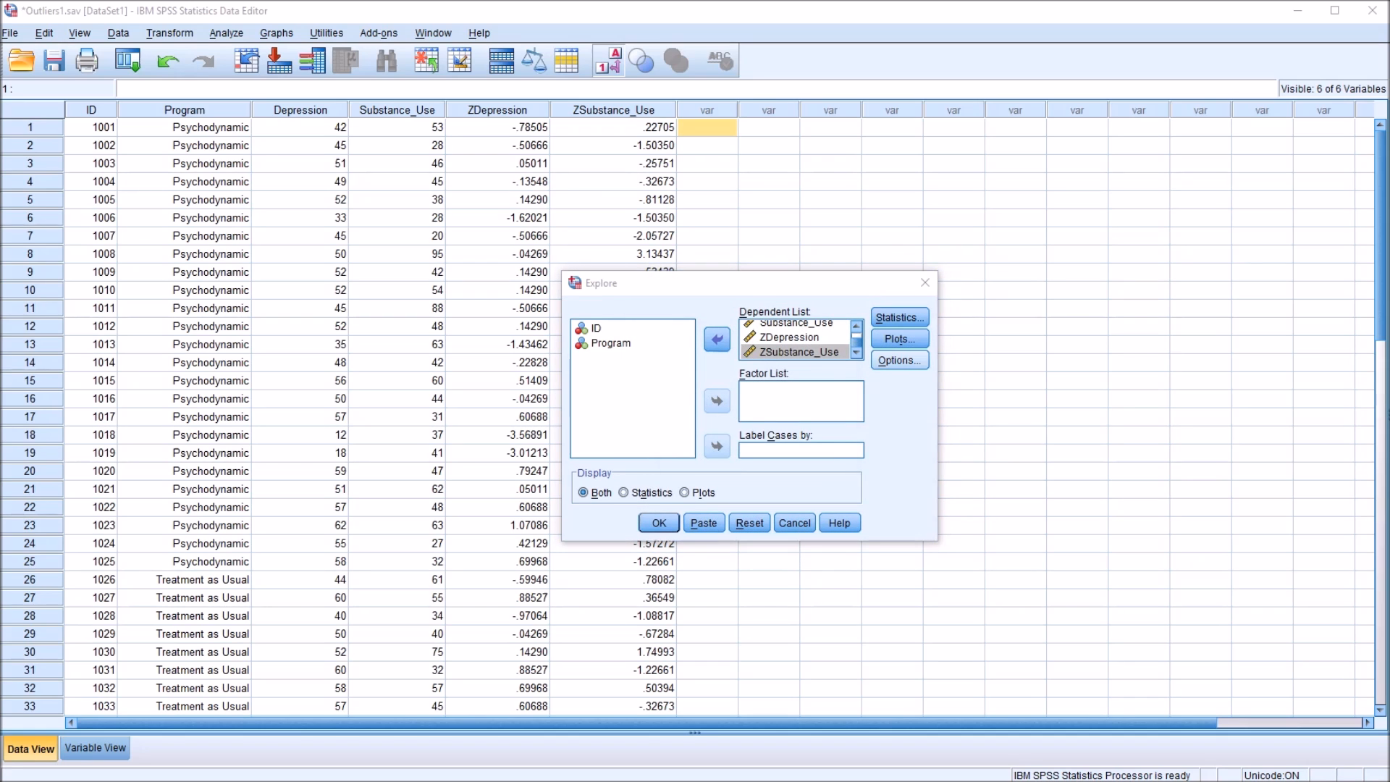
left_click(704, 453)
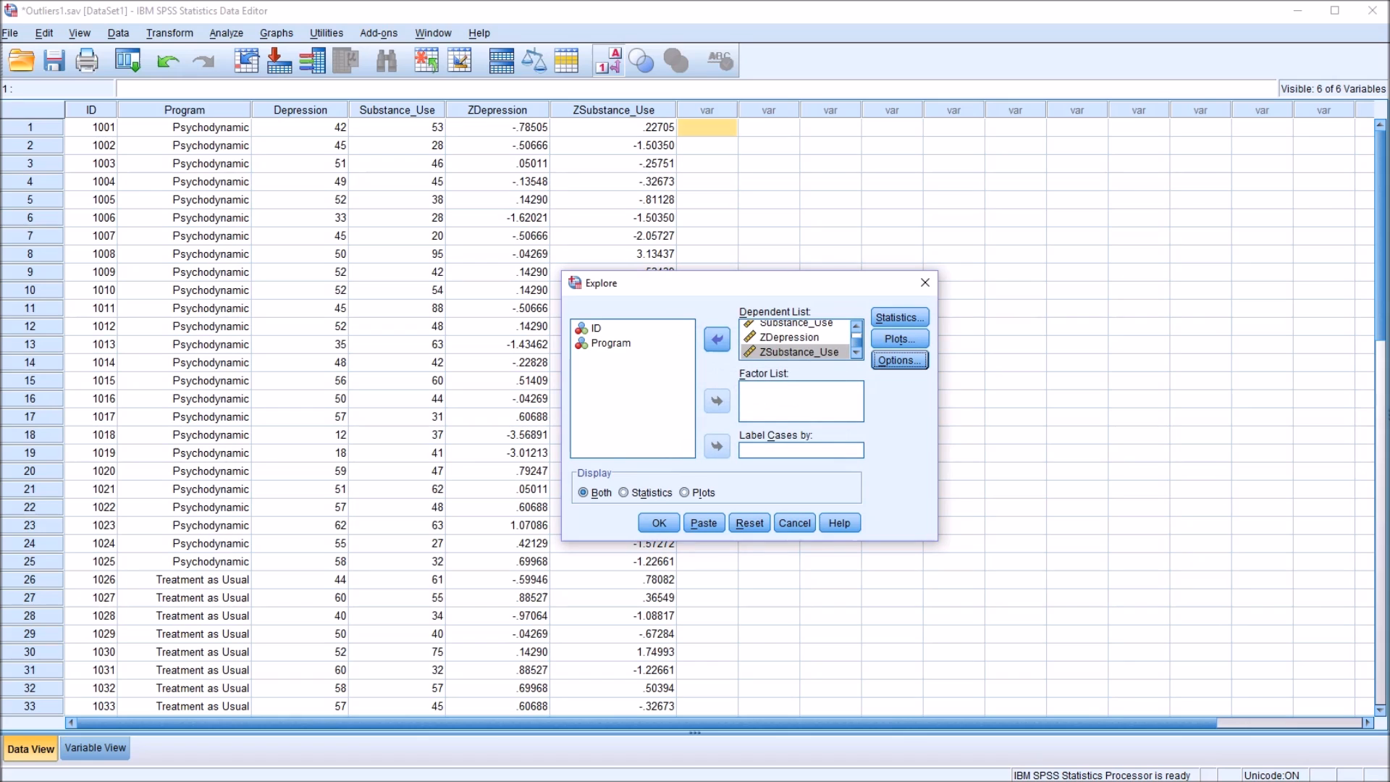
left_click(660, 523)
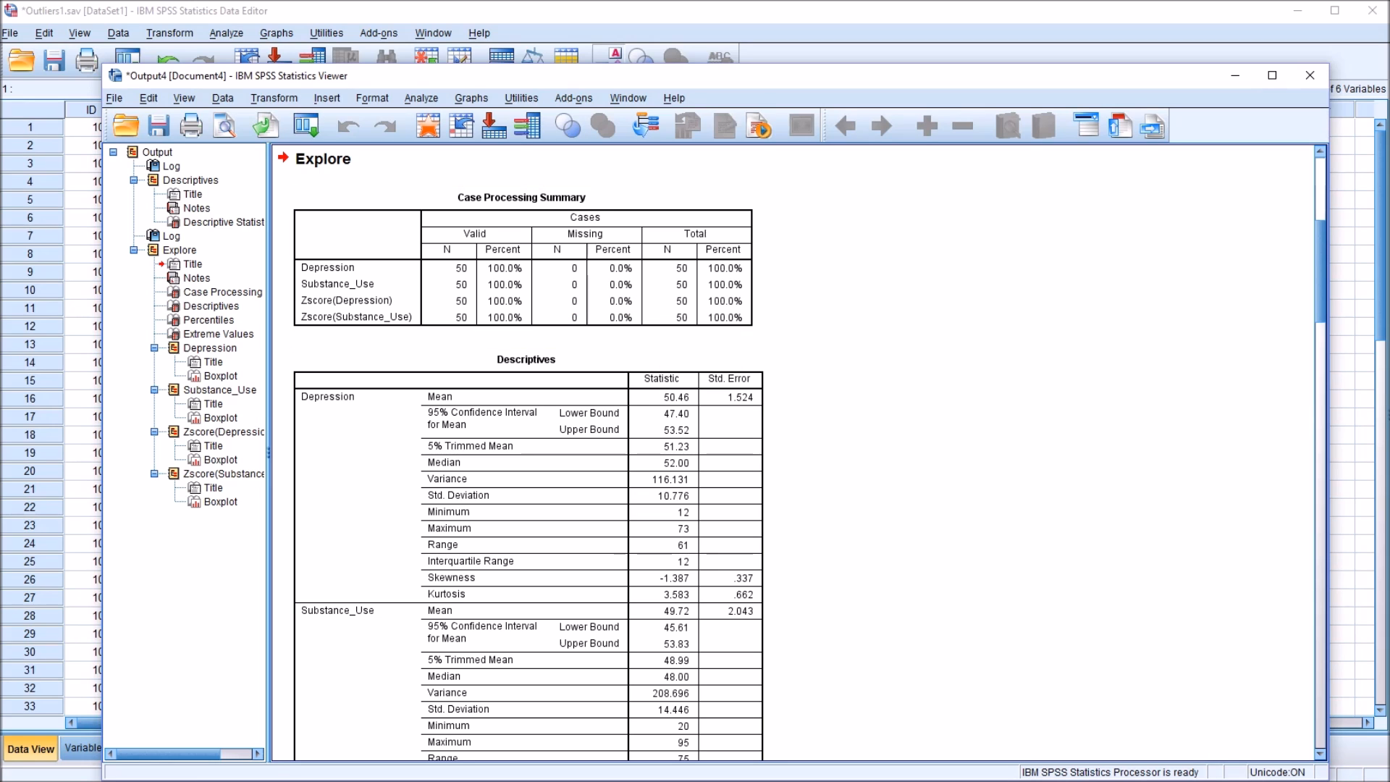
scroll(760, 435, "down", 5)
scroll(760, 435, "down", 5)
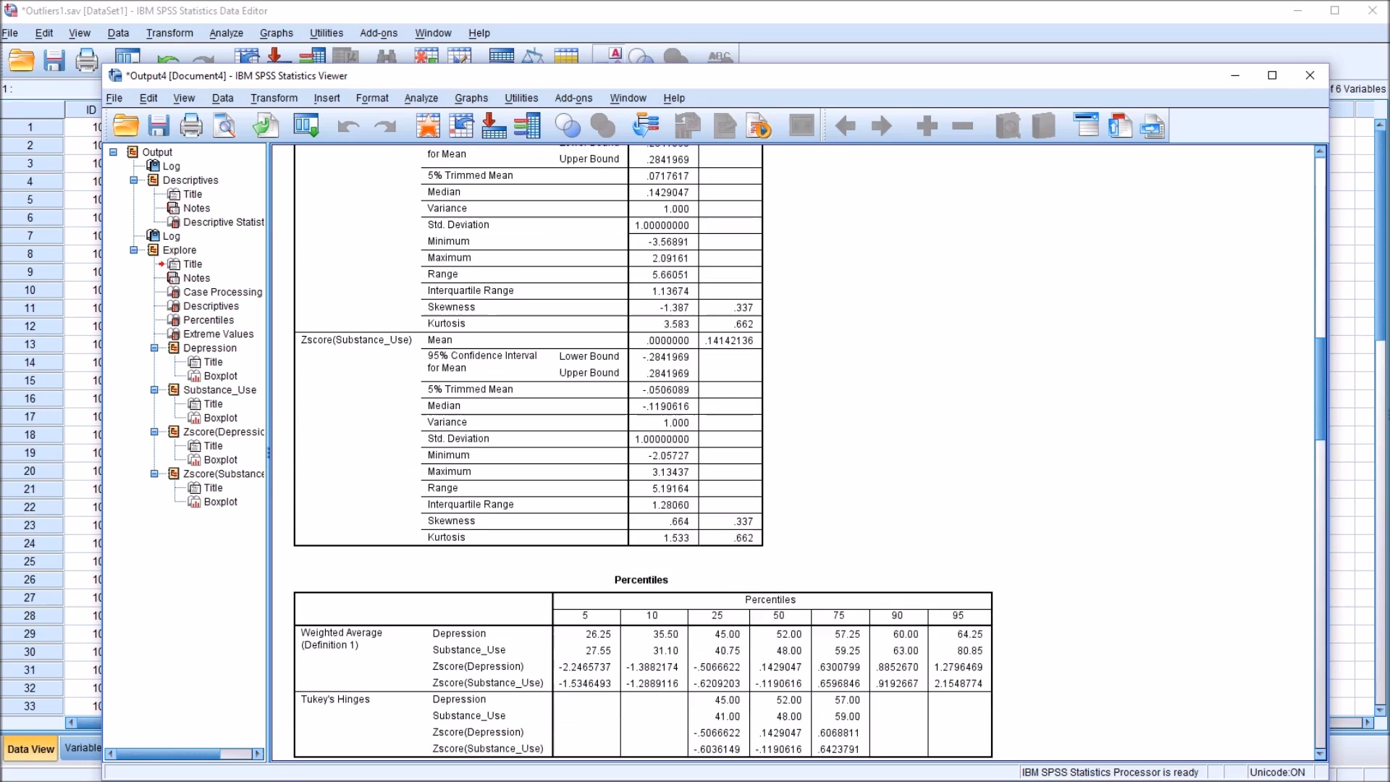
scroll(760, 434, "down", 2)
scroll(760, 435, "down", 4)
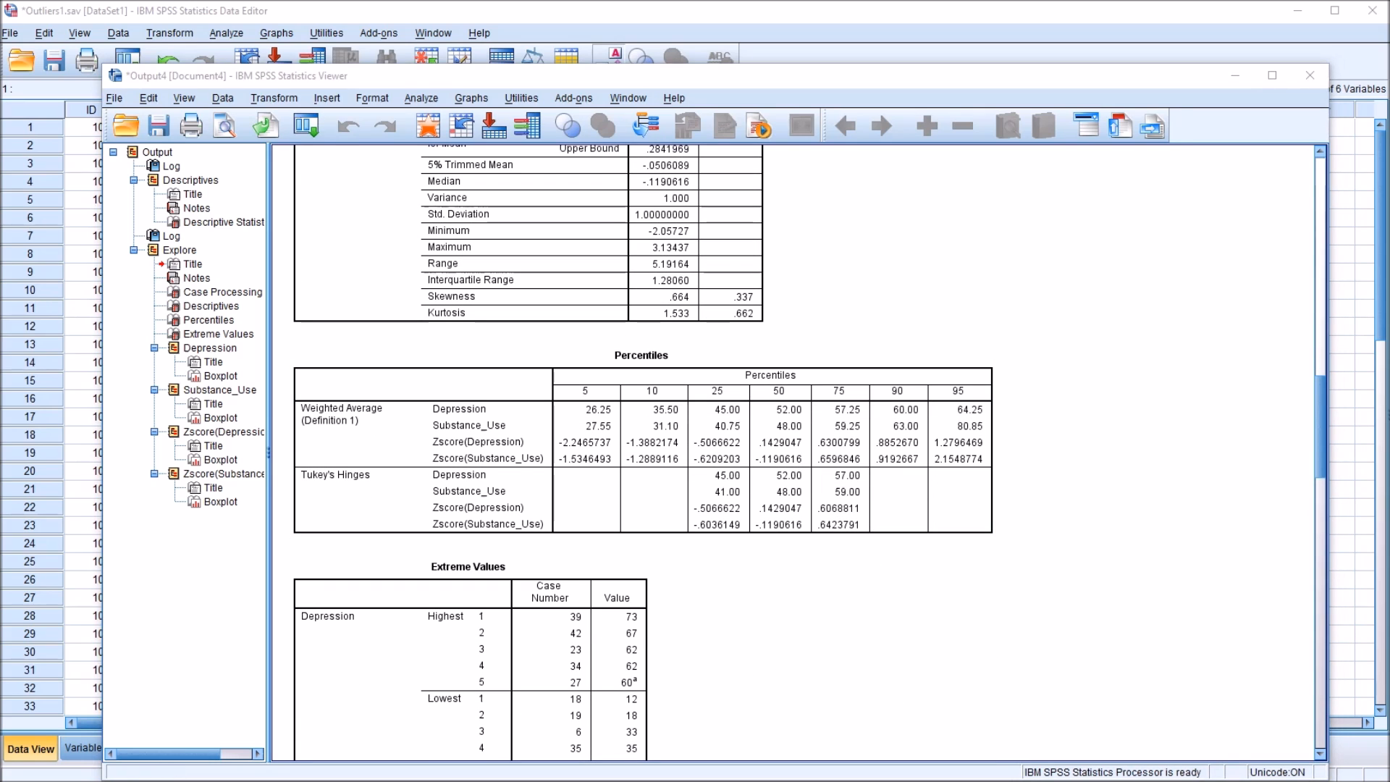
scroll(761, 434, "down", 2)
scroll(760, 435, "down", 3)
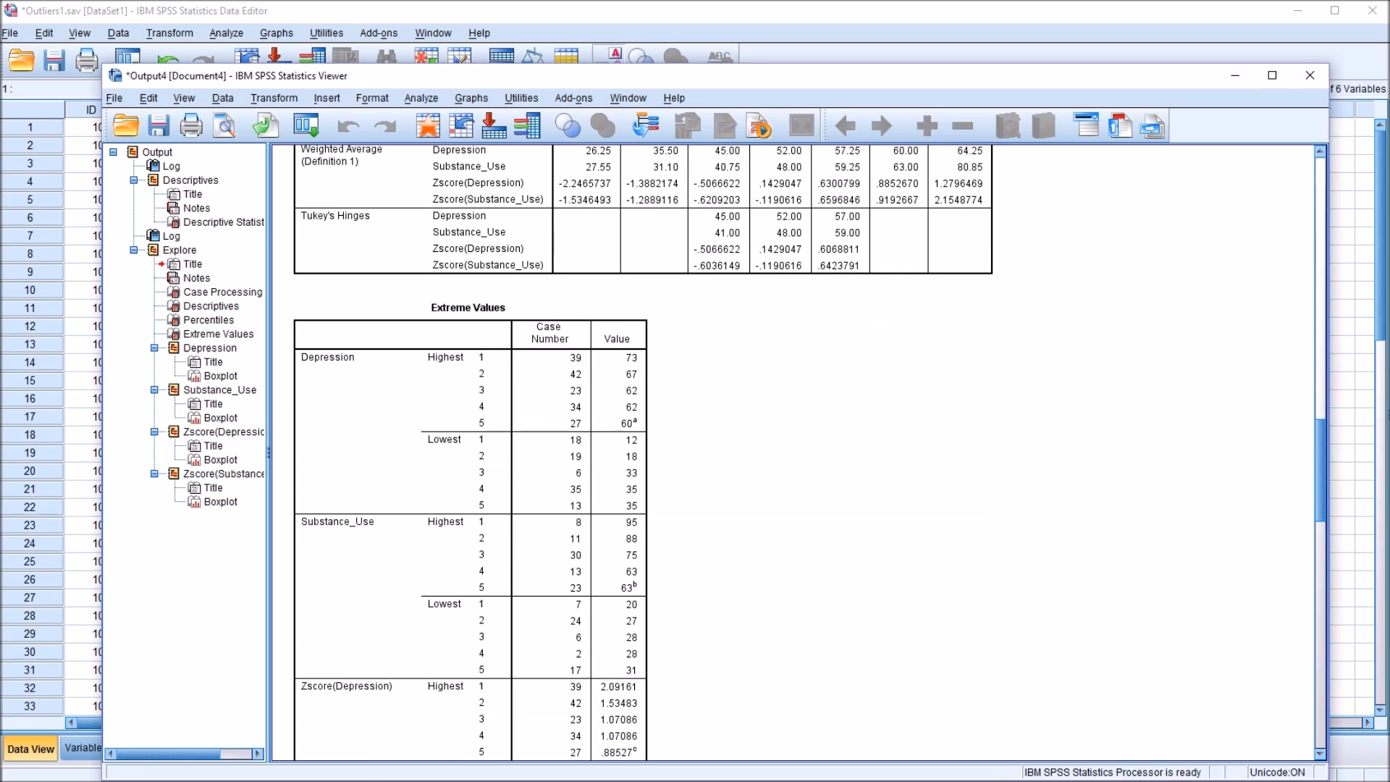
scroll(760, 434, "down", 3)
scroll(761, 435, "down", 3)
scroll(760, 435, "down", 3)
scroll(760, 434, "down", 2)
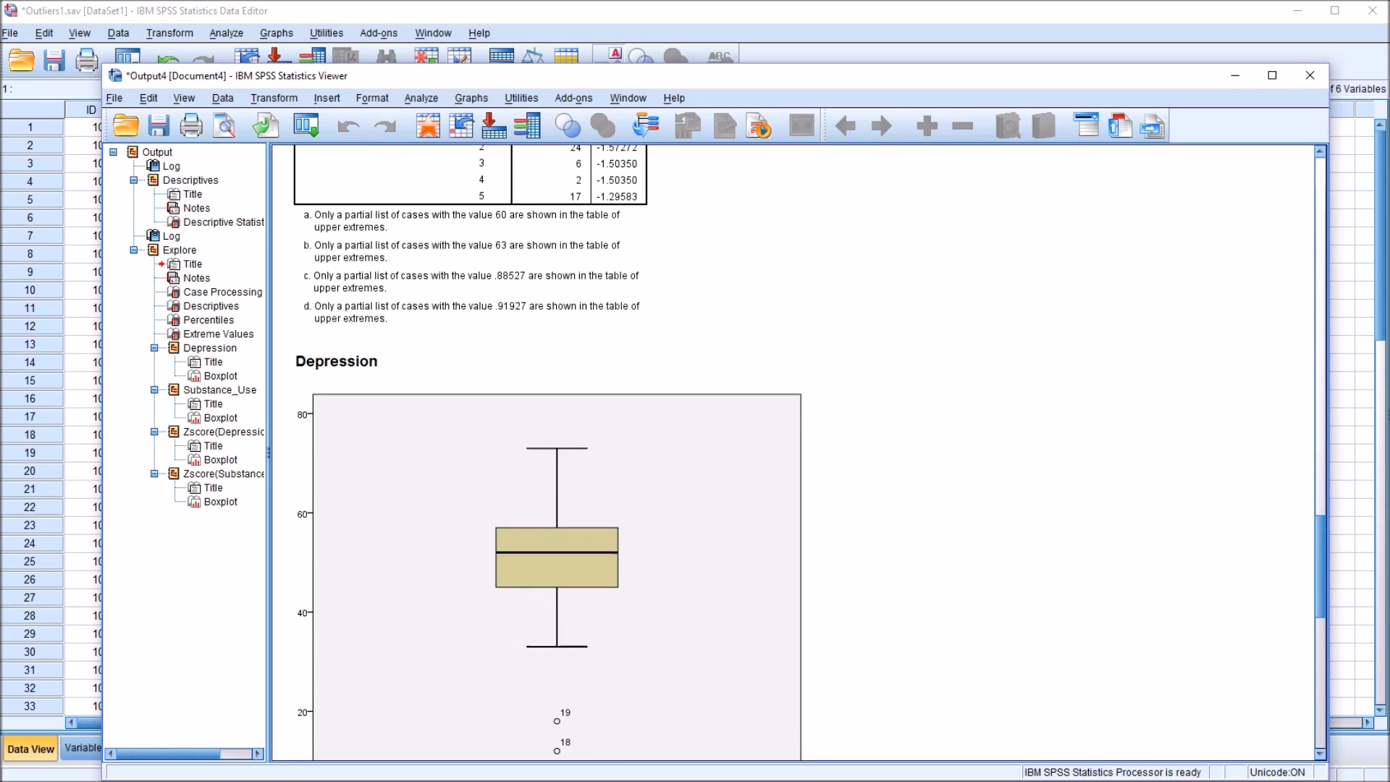
scroll(760, 435, "down", 1)
scroll(760, 434, "down", 1)
scroll(760, 434, "down", 4)
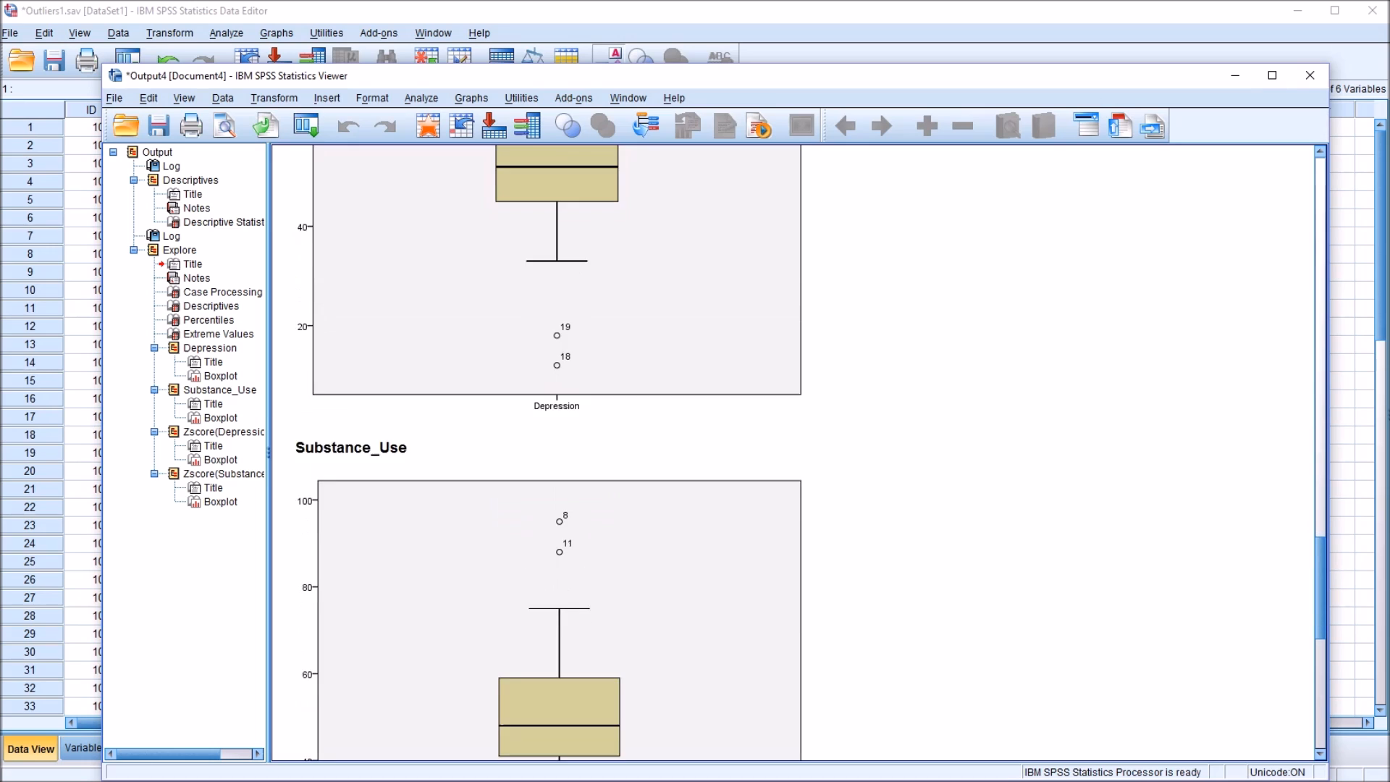
scroll(760, 434, "up", 1)
scroll(760, 434, "up", 2)
scroll(760, 435, "up", 2)
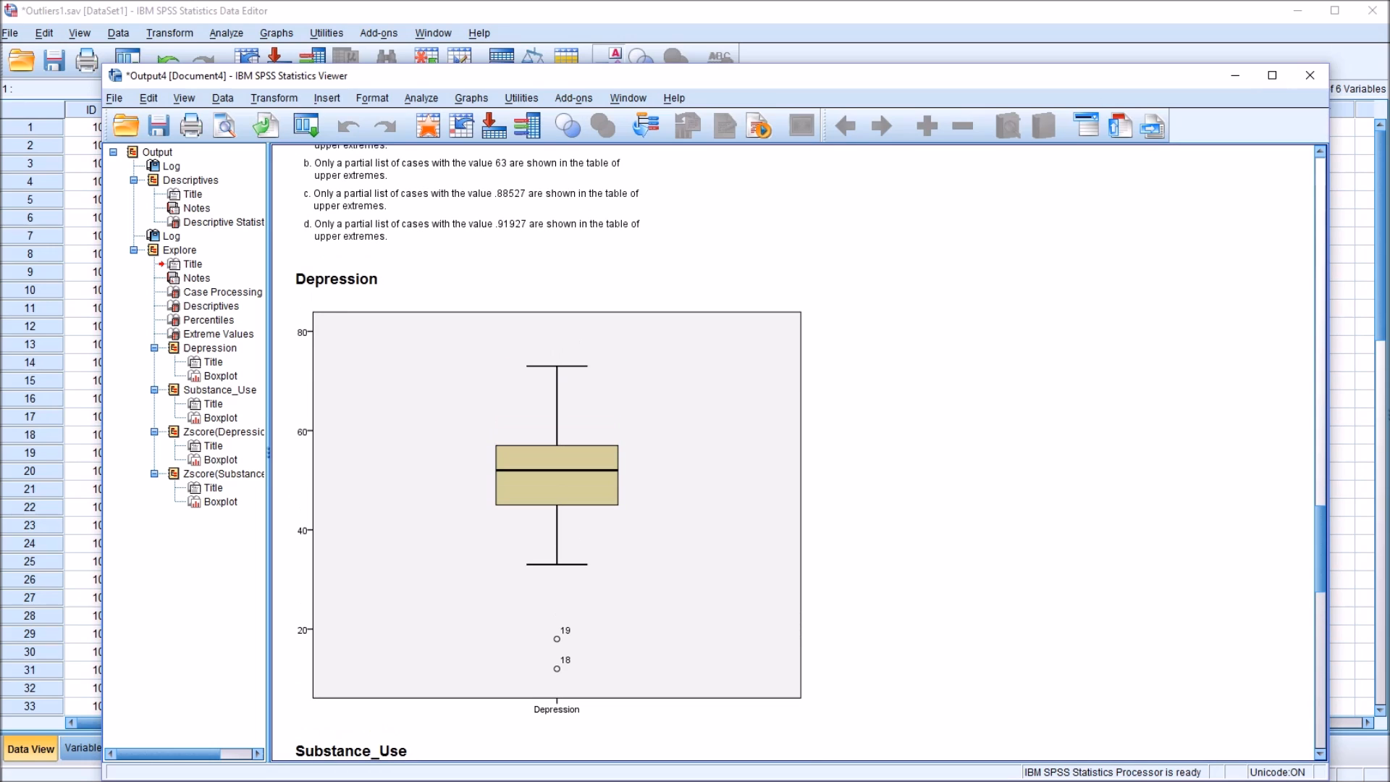
- Inspect the Depression boxplot with outlier cases 18 and 19, then return to the data grid
left_click(556, 489)
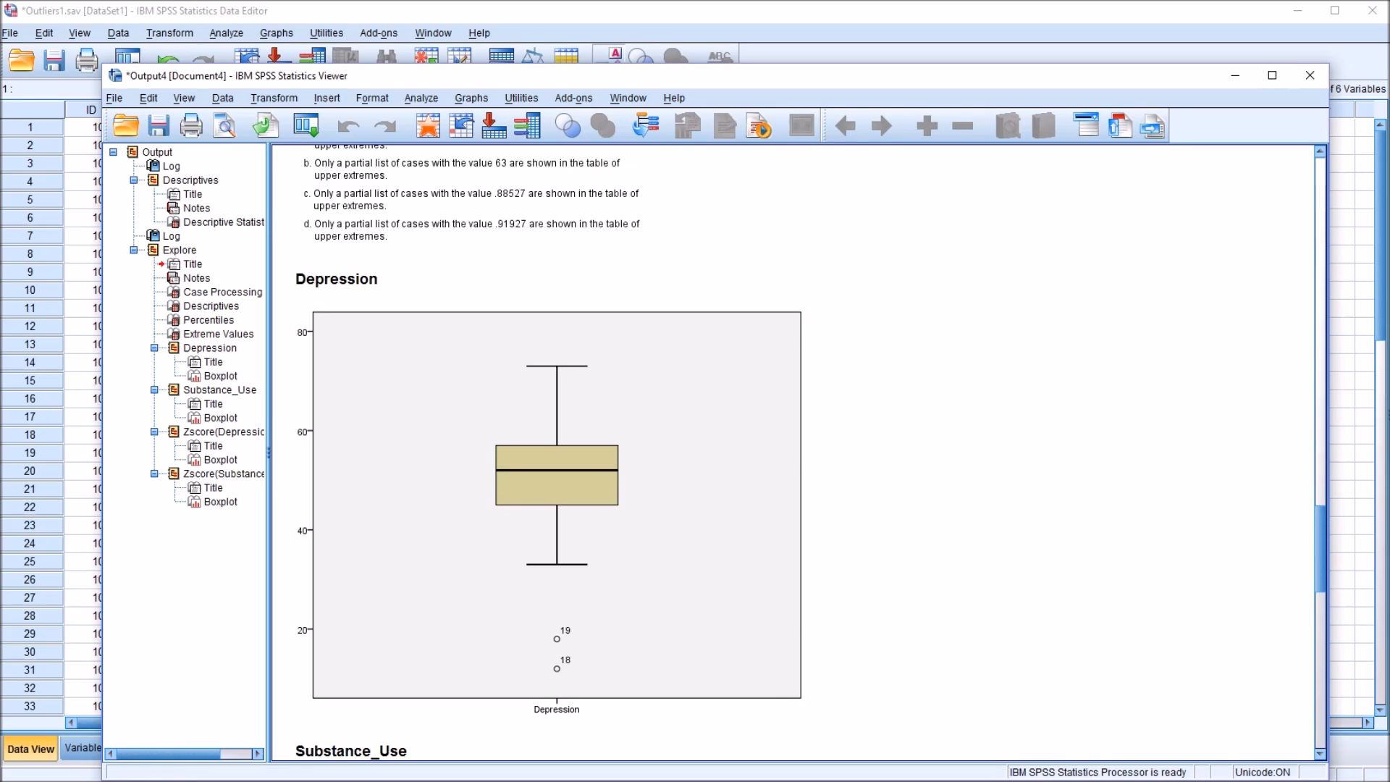
left_click(618, 126)
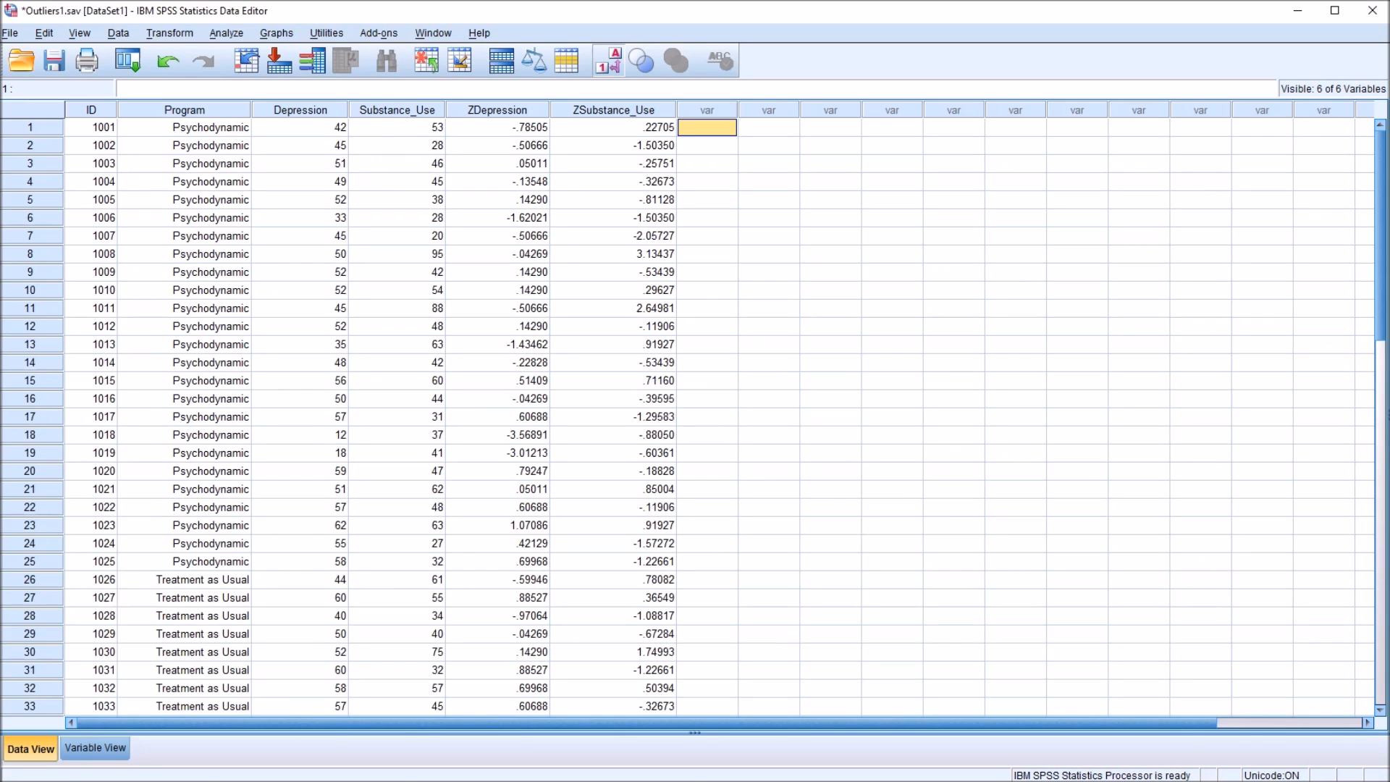
left_click(300, 434)
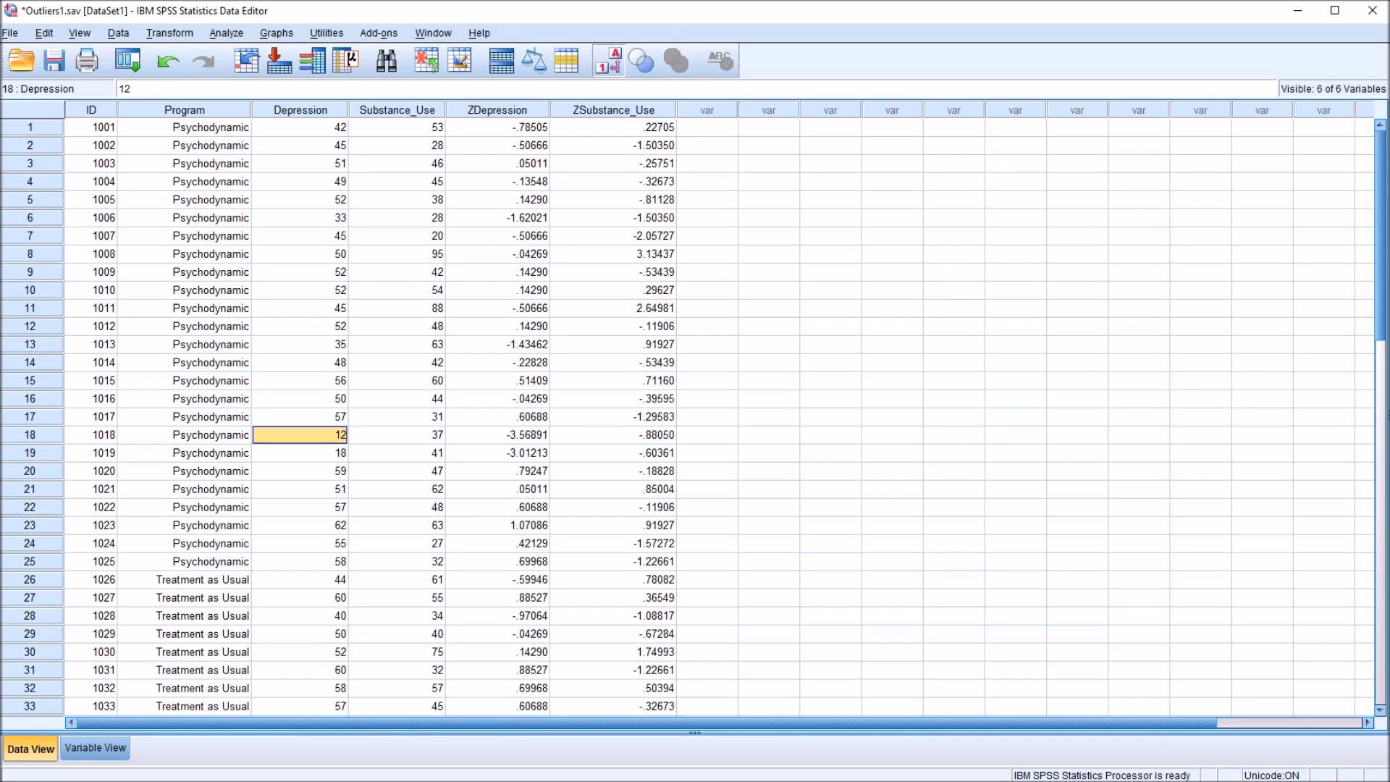
key("Down")
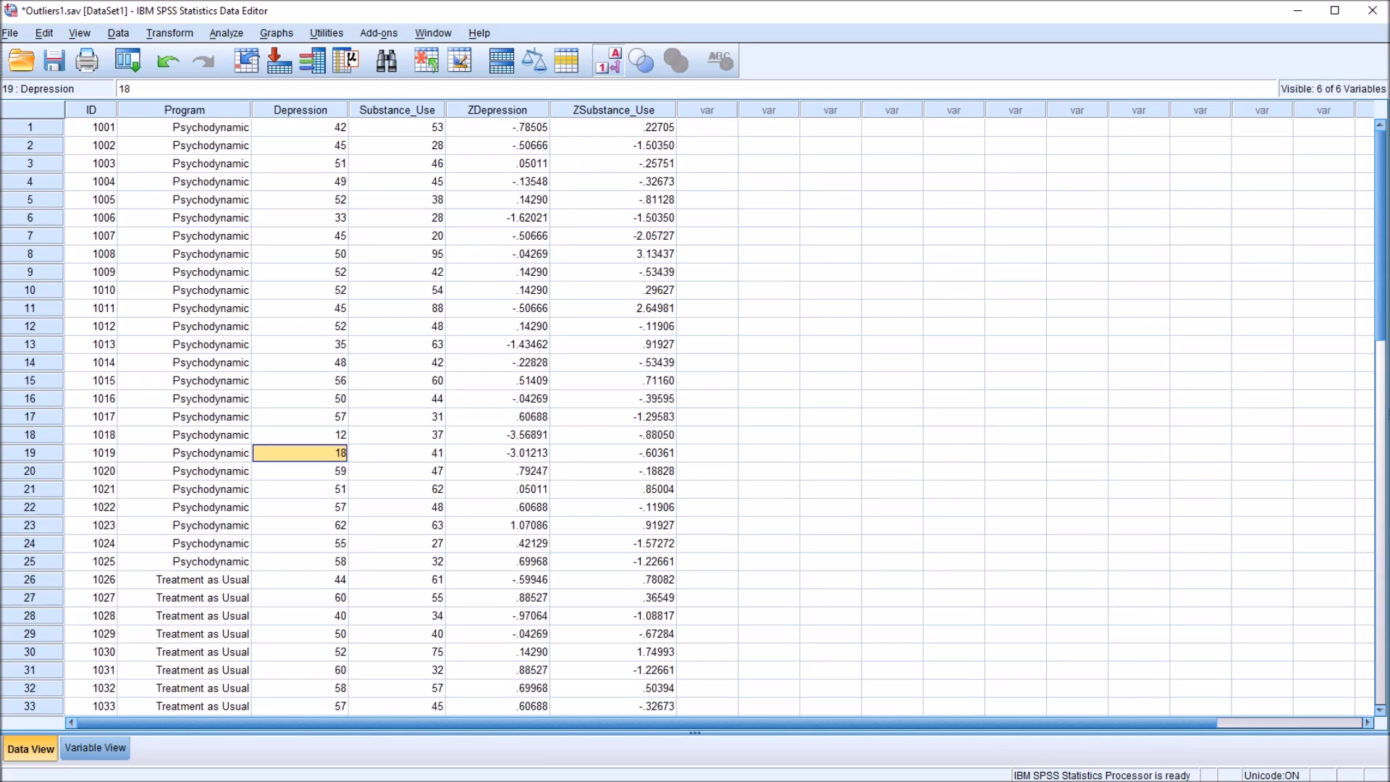
key("Up")
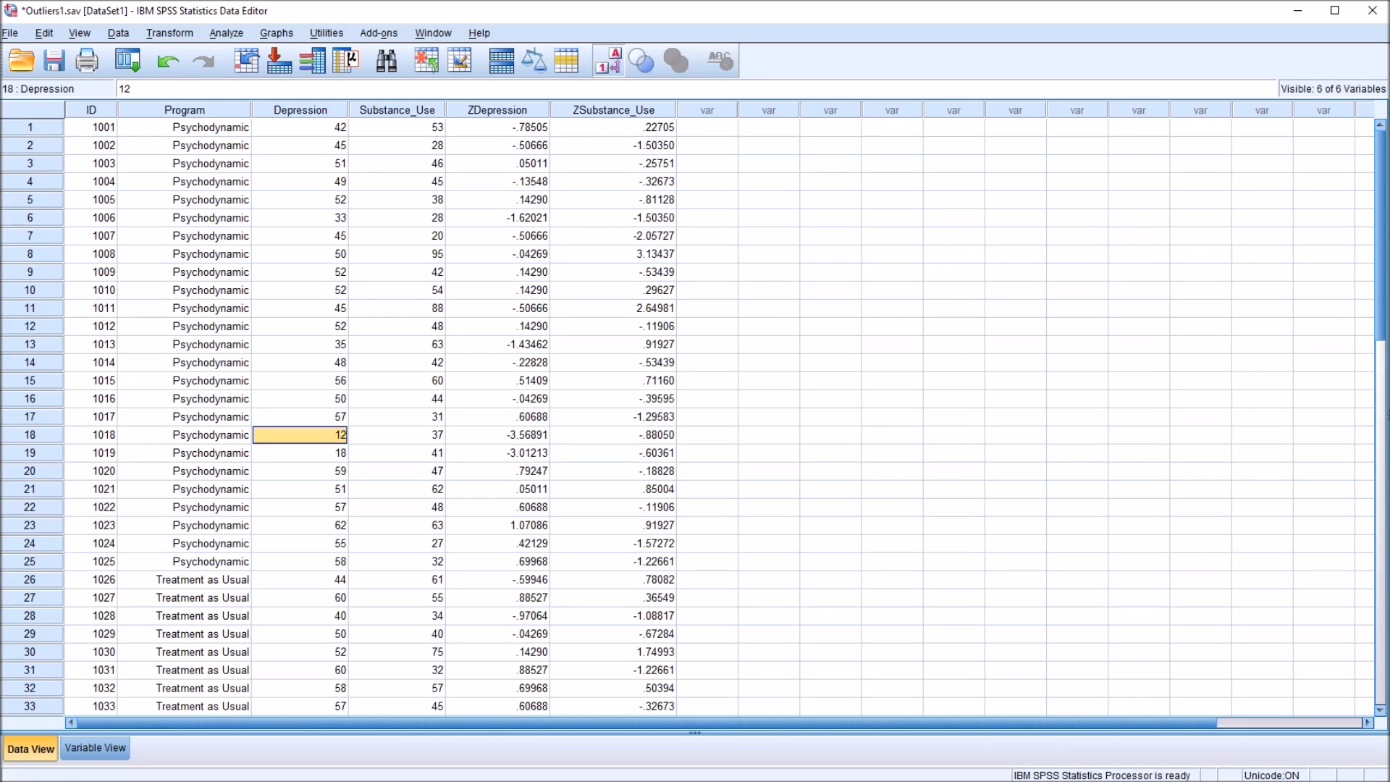
key("Down")
key("Up")
key("Down")
key("Right")
key("Right")
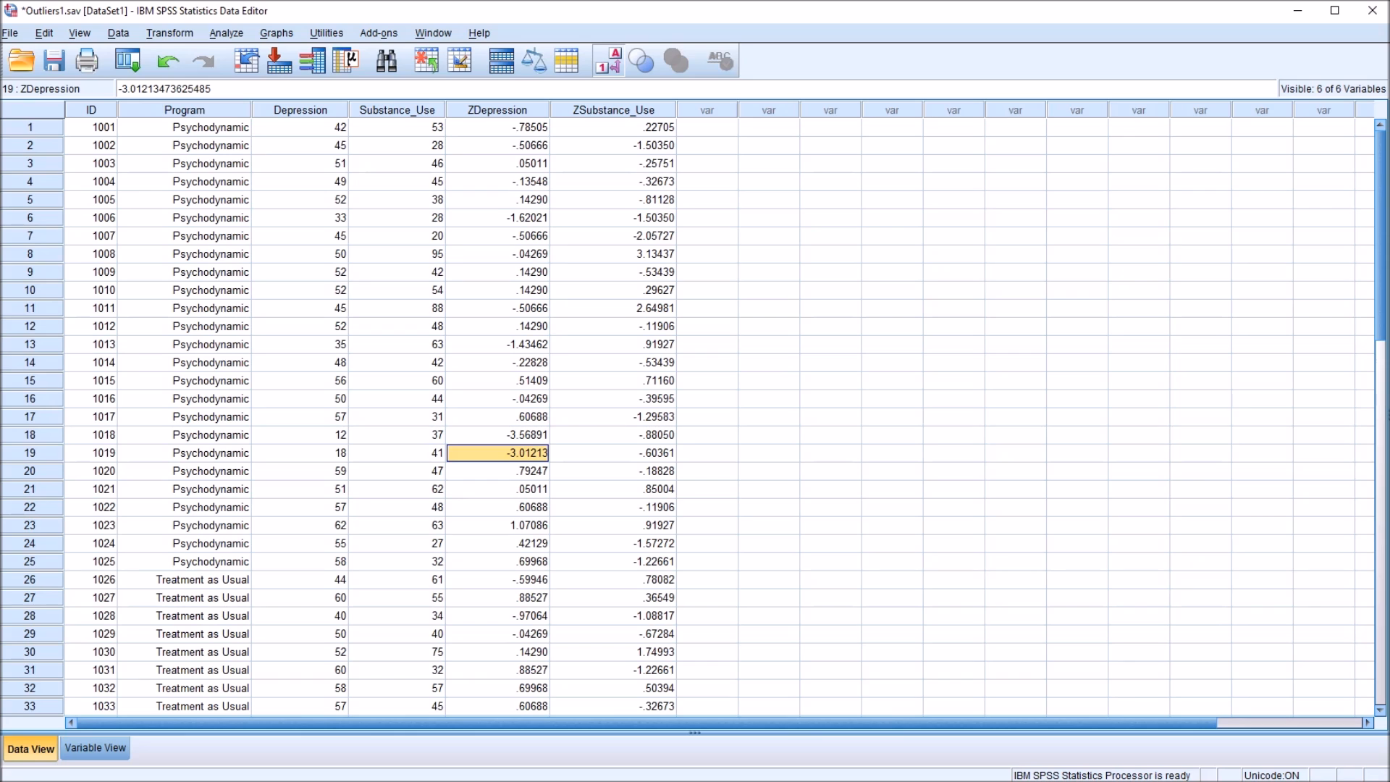
key("Up")
key("Left")
key("Left")
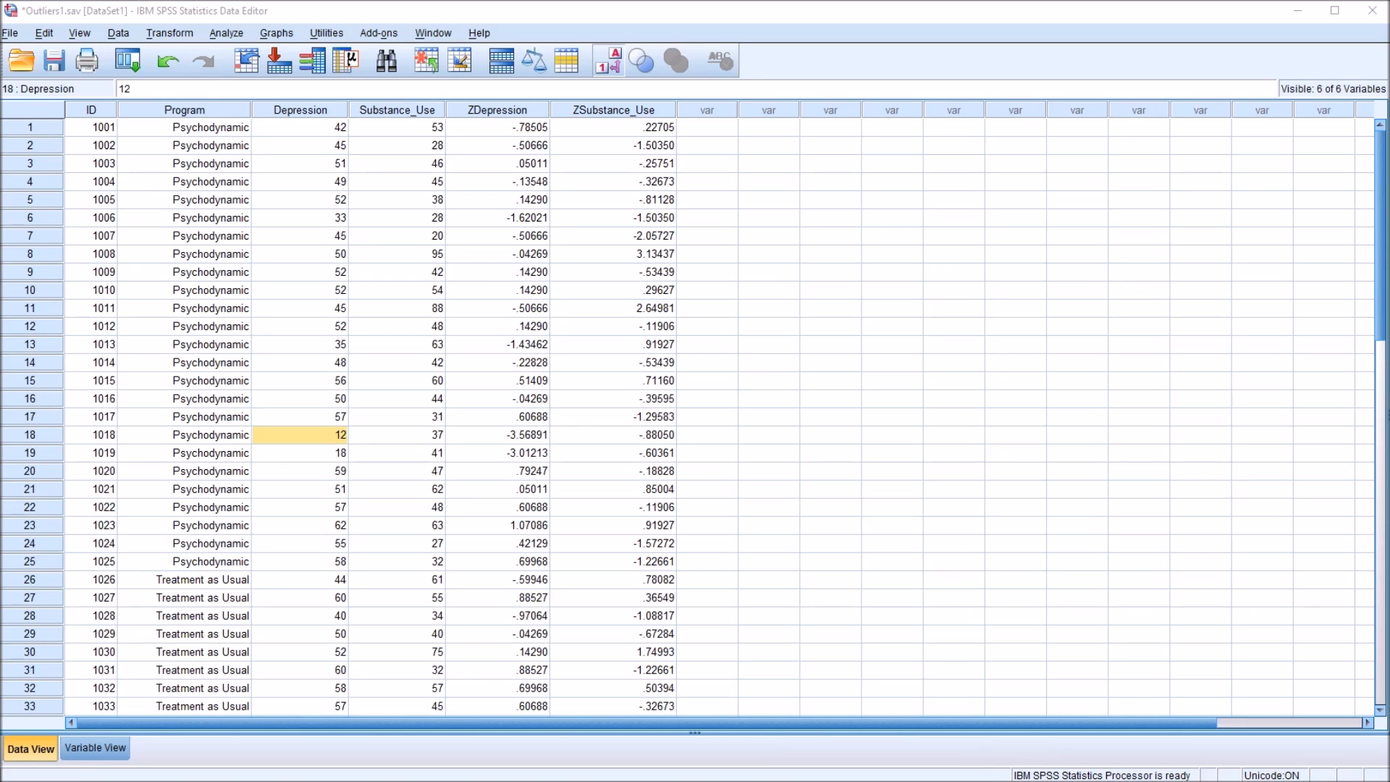
key("alt+Tab")
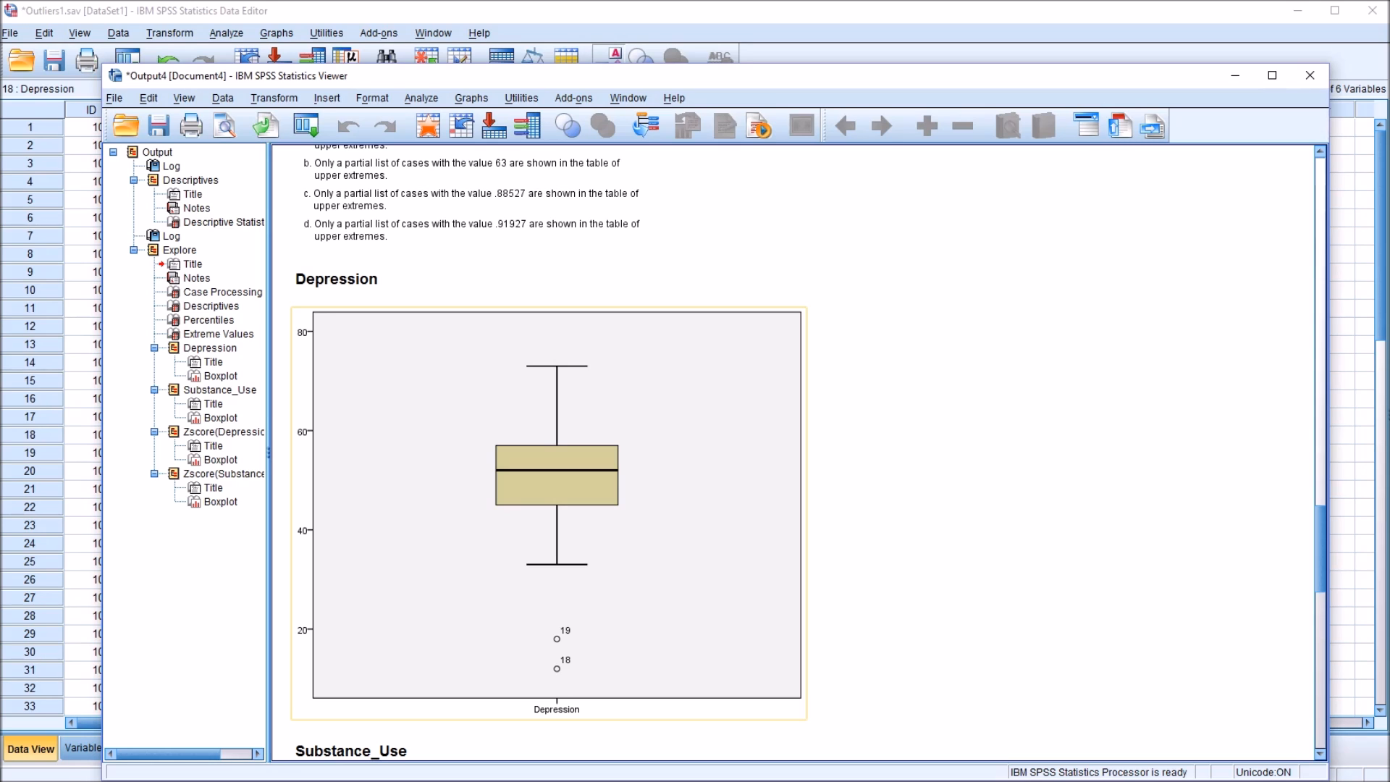
scroll(558, 543, "down", 3)
scroll(558, 543, "down", 3)
scroll(558, 543, "down", 3)
scroll(559, 544, "down", 2)
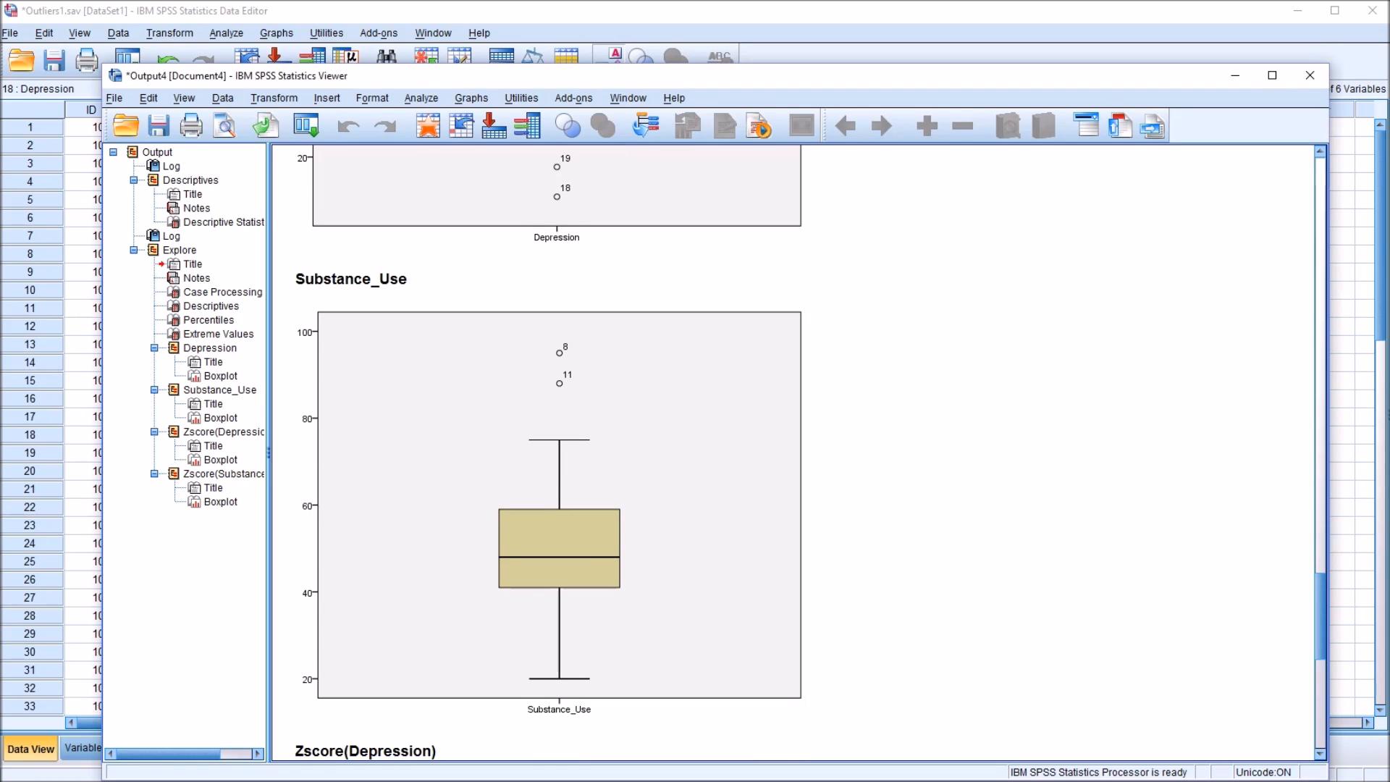
- Inspect the Substance_Use boxplot and check cases 8 and 11's z-scores against it in the data grid
left_click(559, 543)
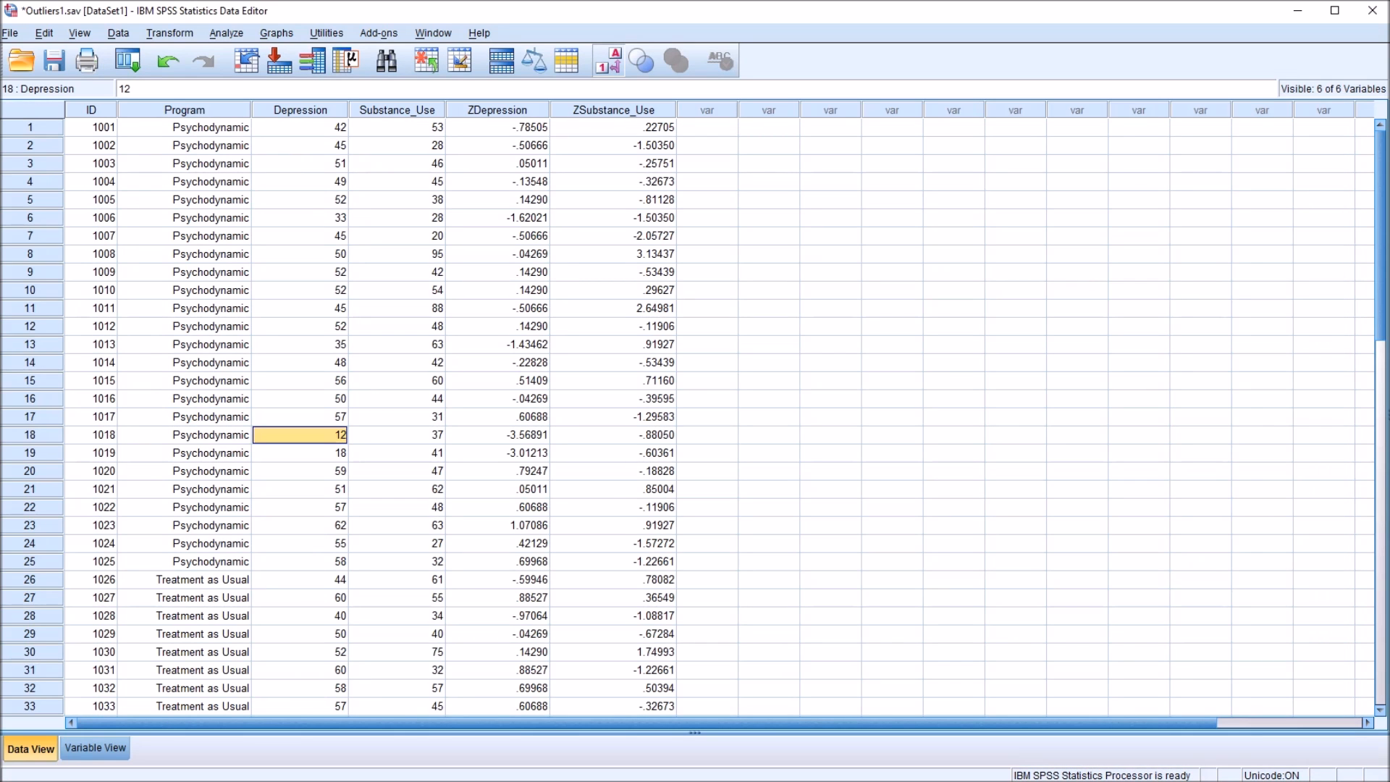
left_click(614, 253)
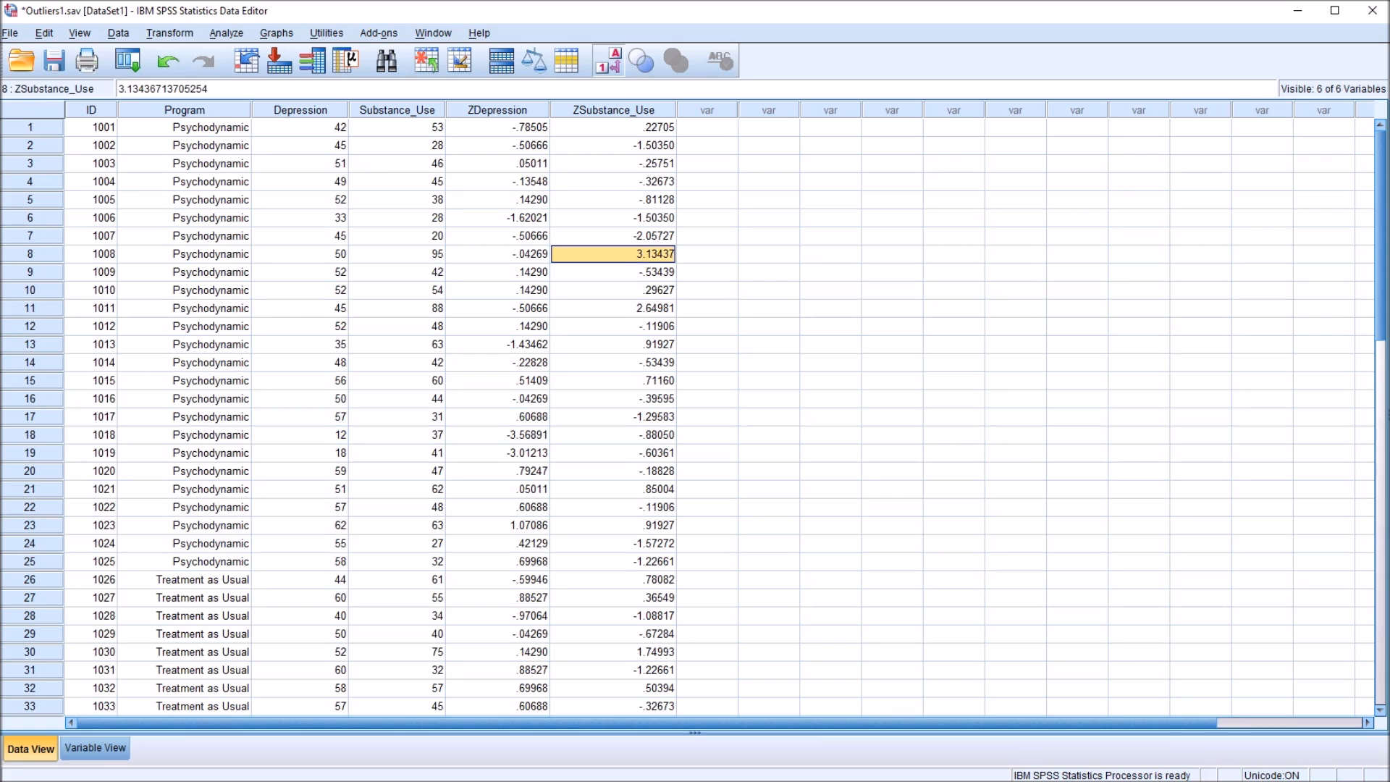
left_click(613, 307)
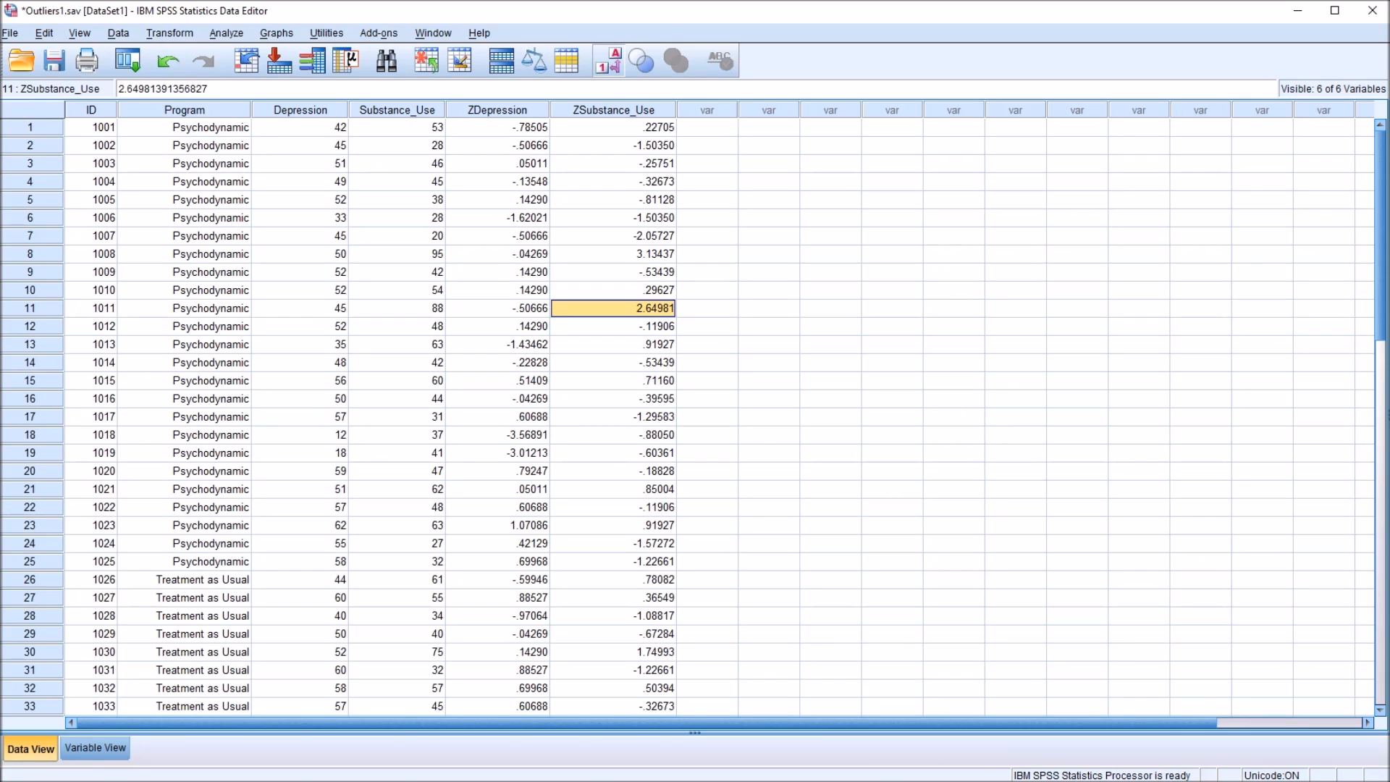
key("alt+Tab")
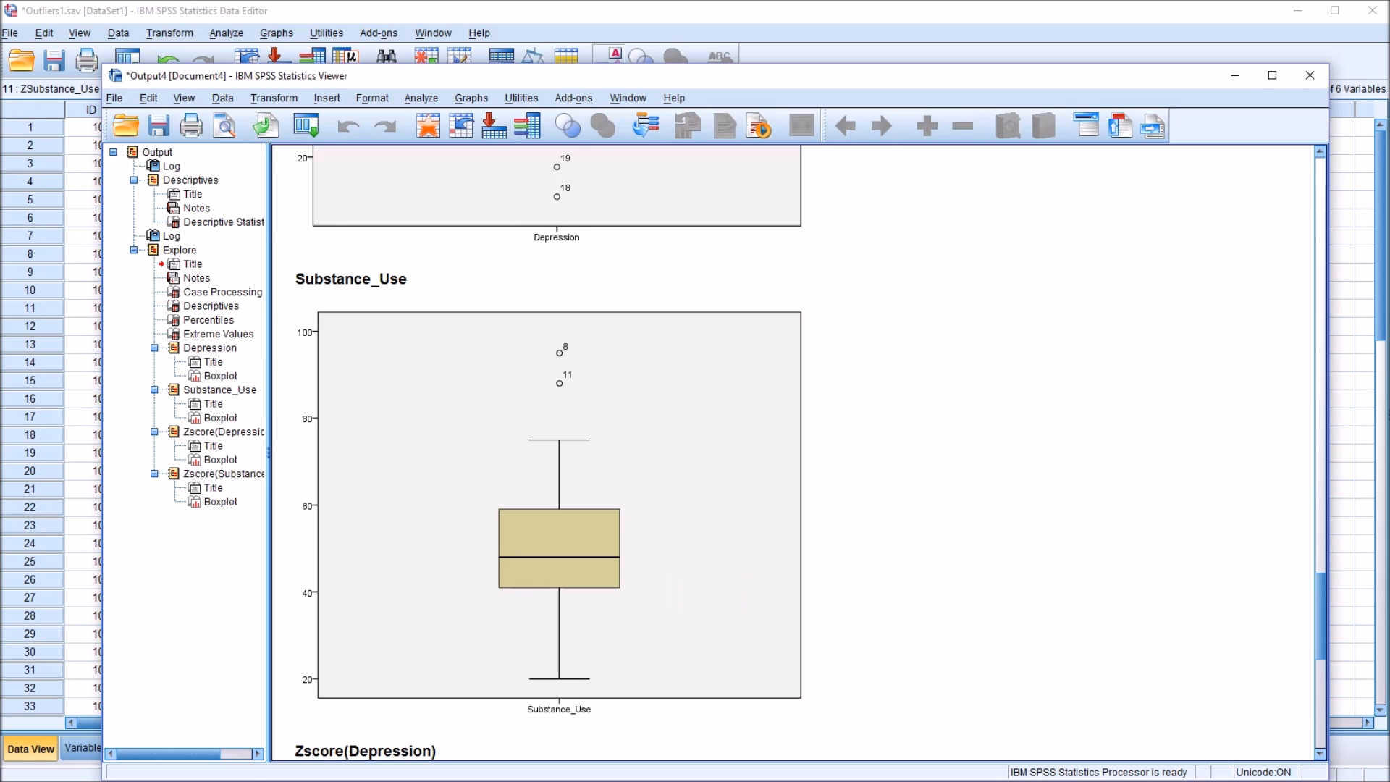
key("alt+Tab")
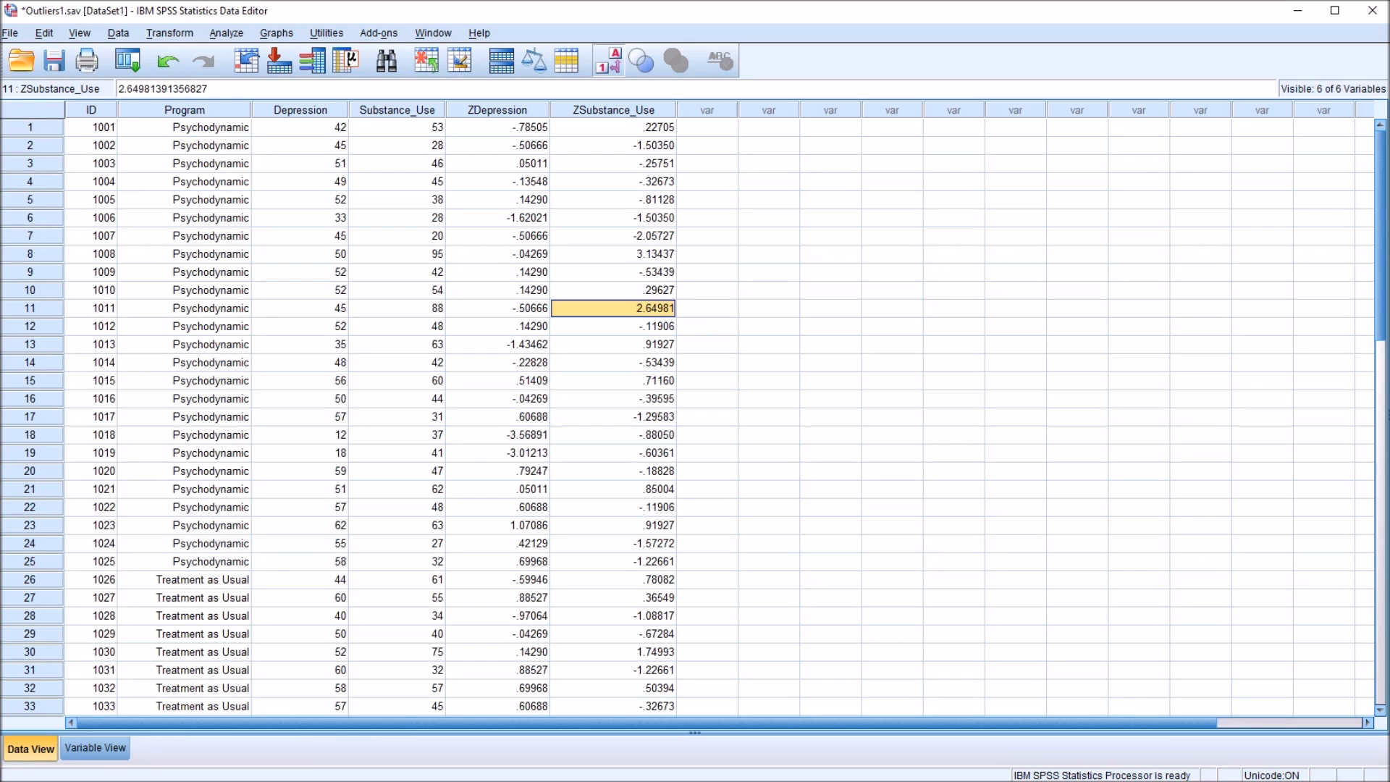
key("alt+Tab")
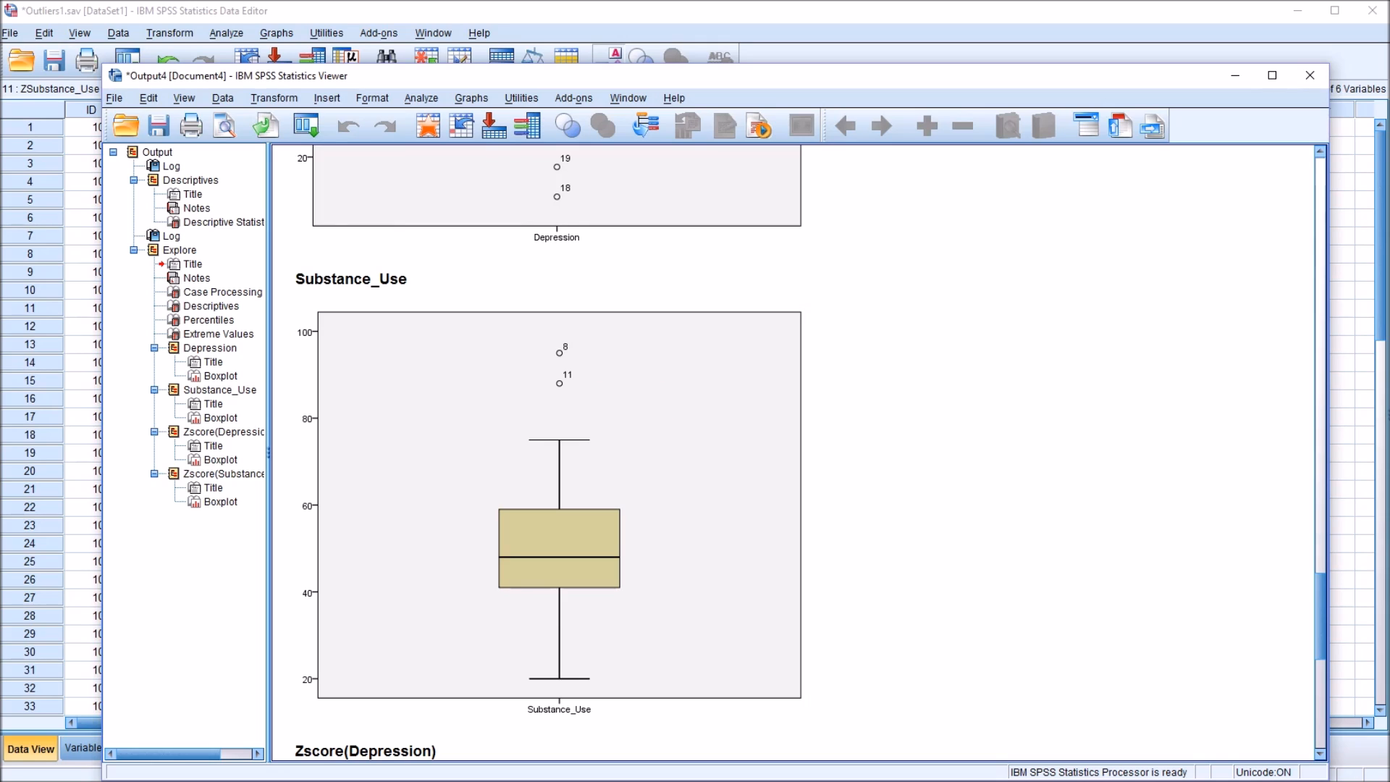
scroll(651, 435, "down", 5)
scroll(652, 435, "down", 3)
scroll(652, 434, "down", 1)
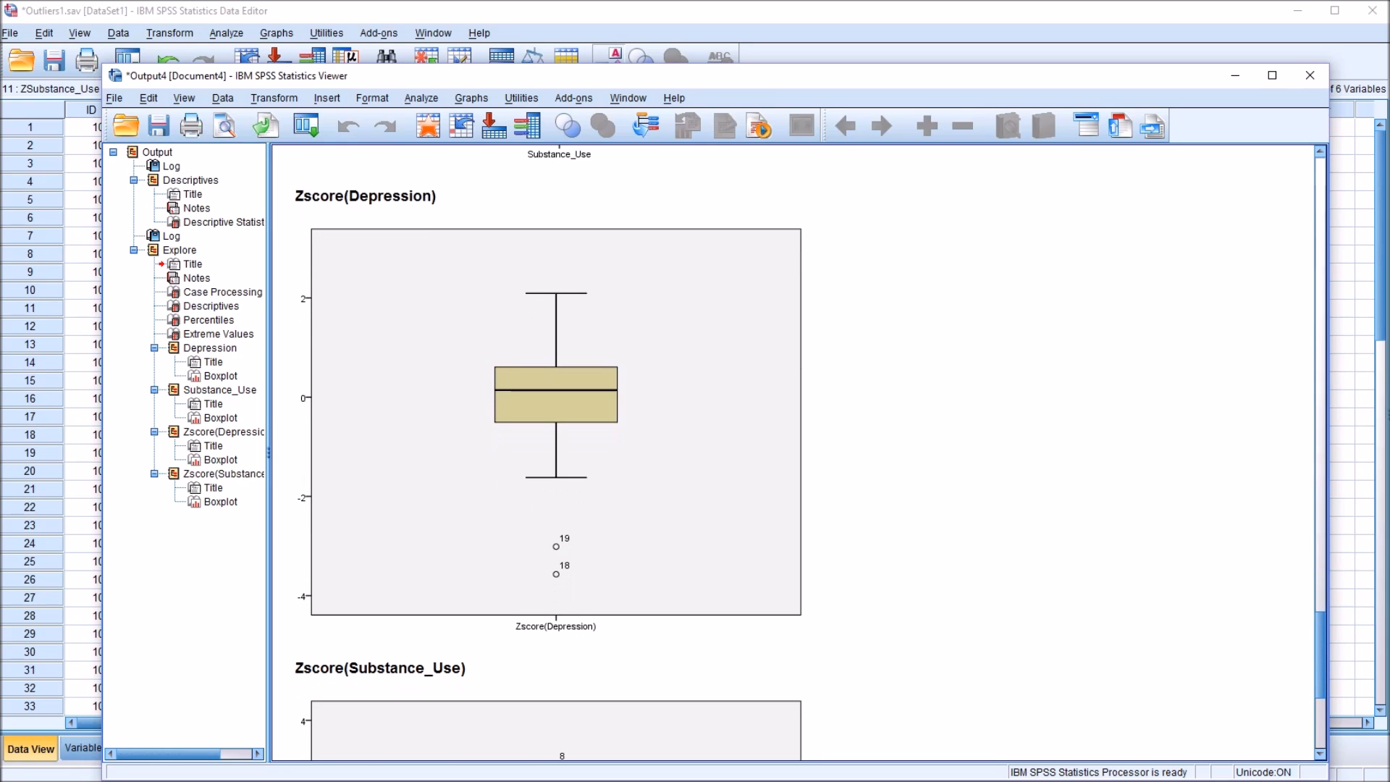
- Inspect the Zscore(Depression) boxplot in the output viewer
left_click(555, 435)
mouse_move(1320, 655)
left_mouse_down()
mouse_move(1320, 540)
mouse_move(1321, 665)
left_mouse_up()
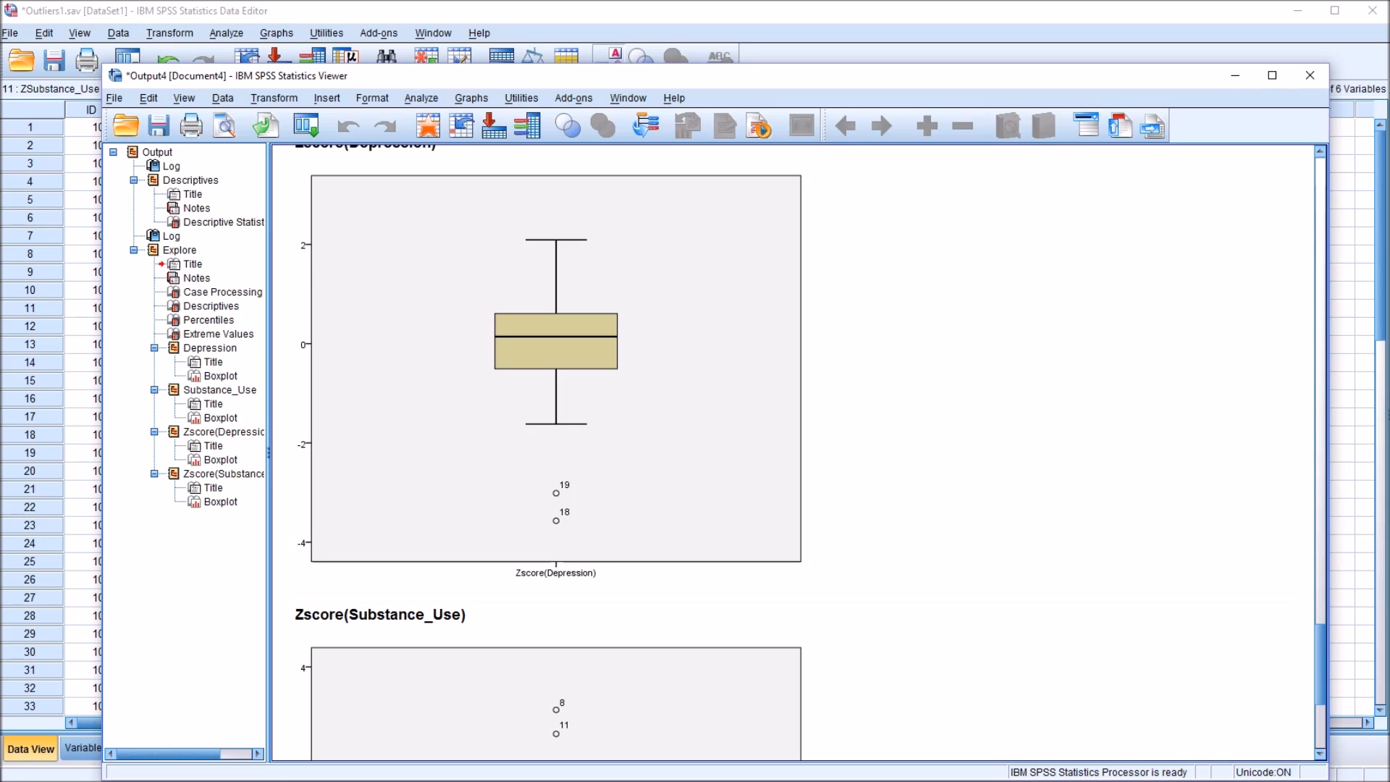
left_click_drag(1321, 665, 1320, 704)
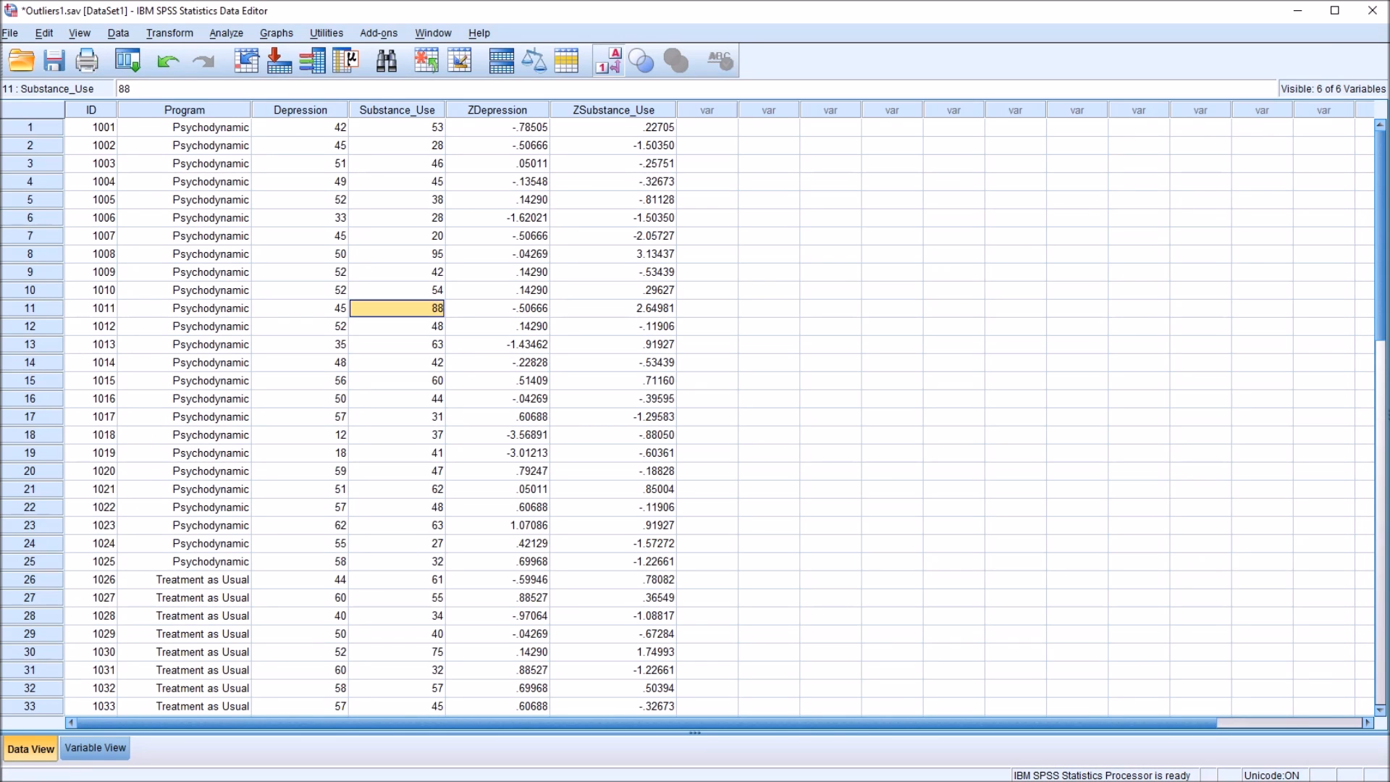
left_click(614, 308)
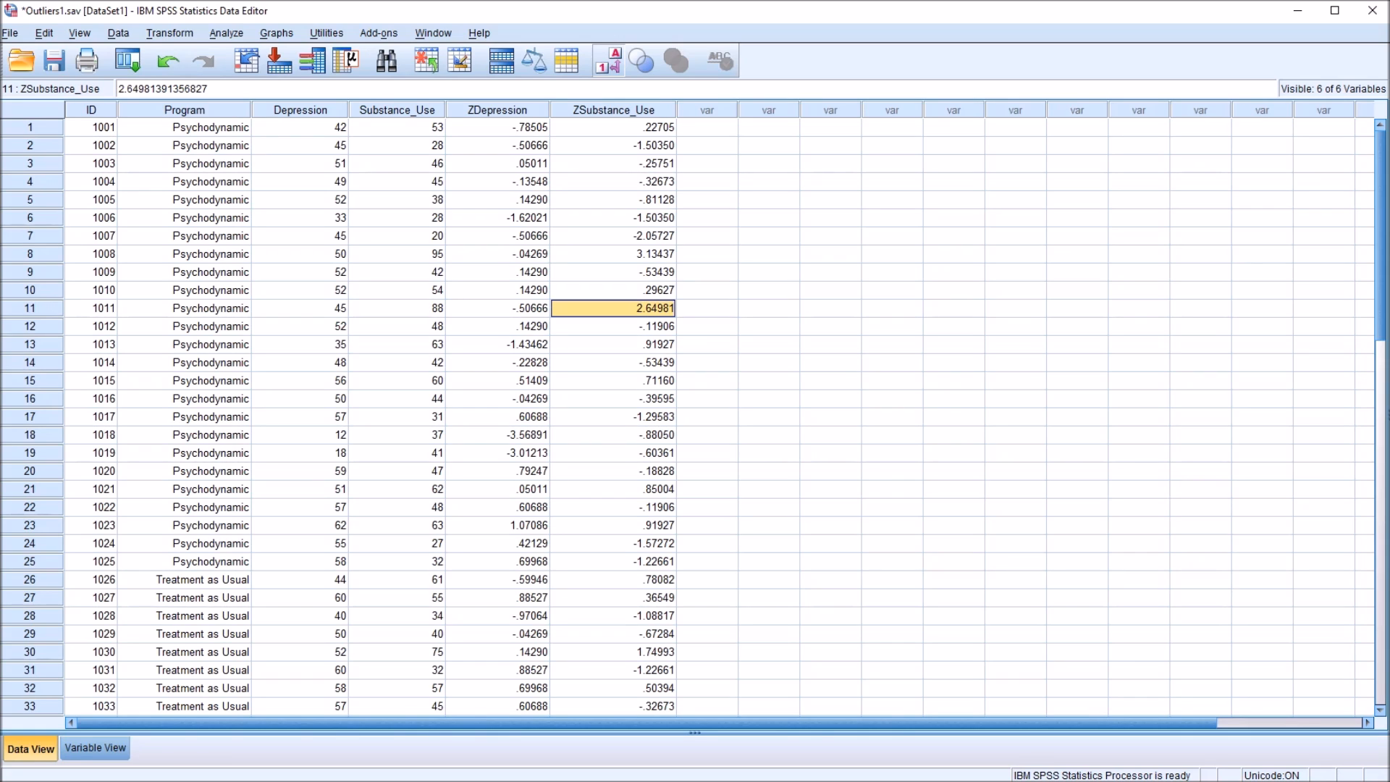
left_click(613, 254)
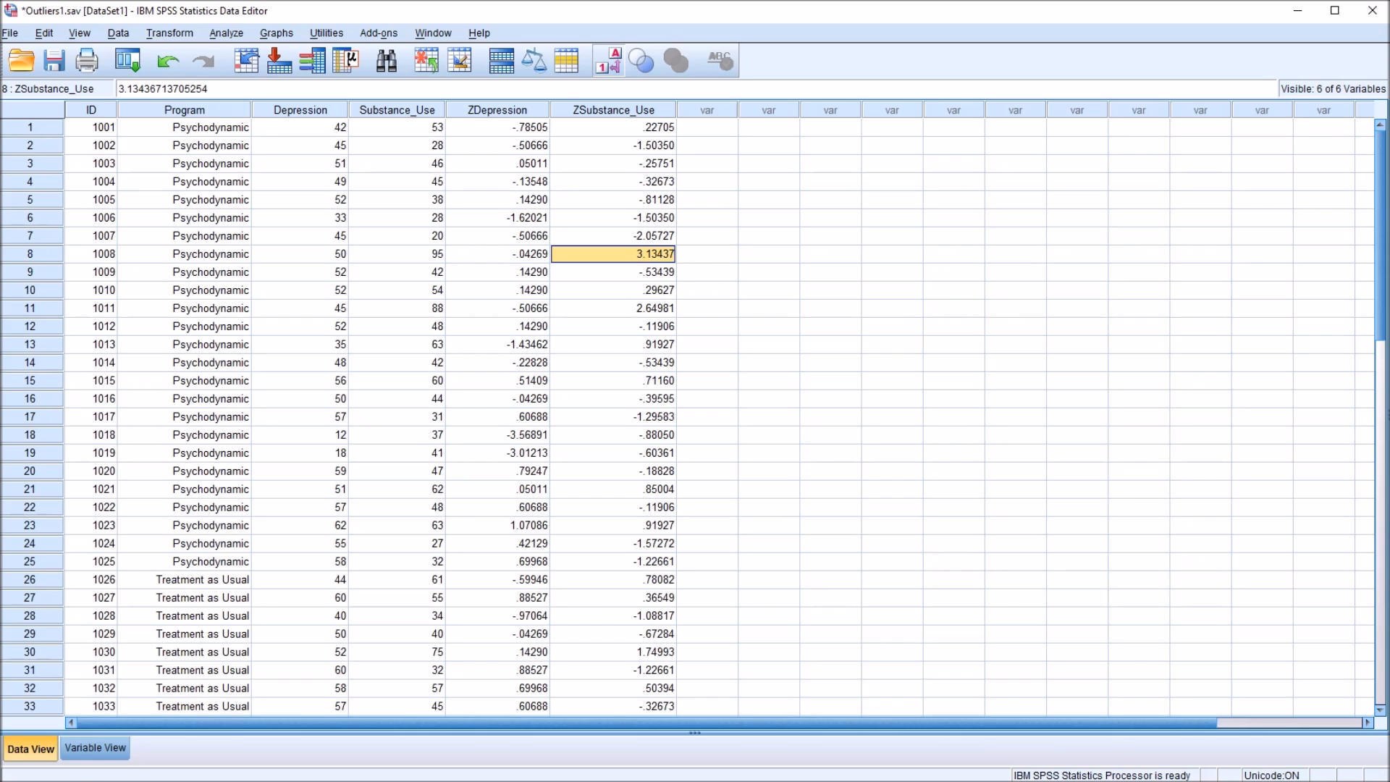
left_click(614, 307)
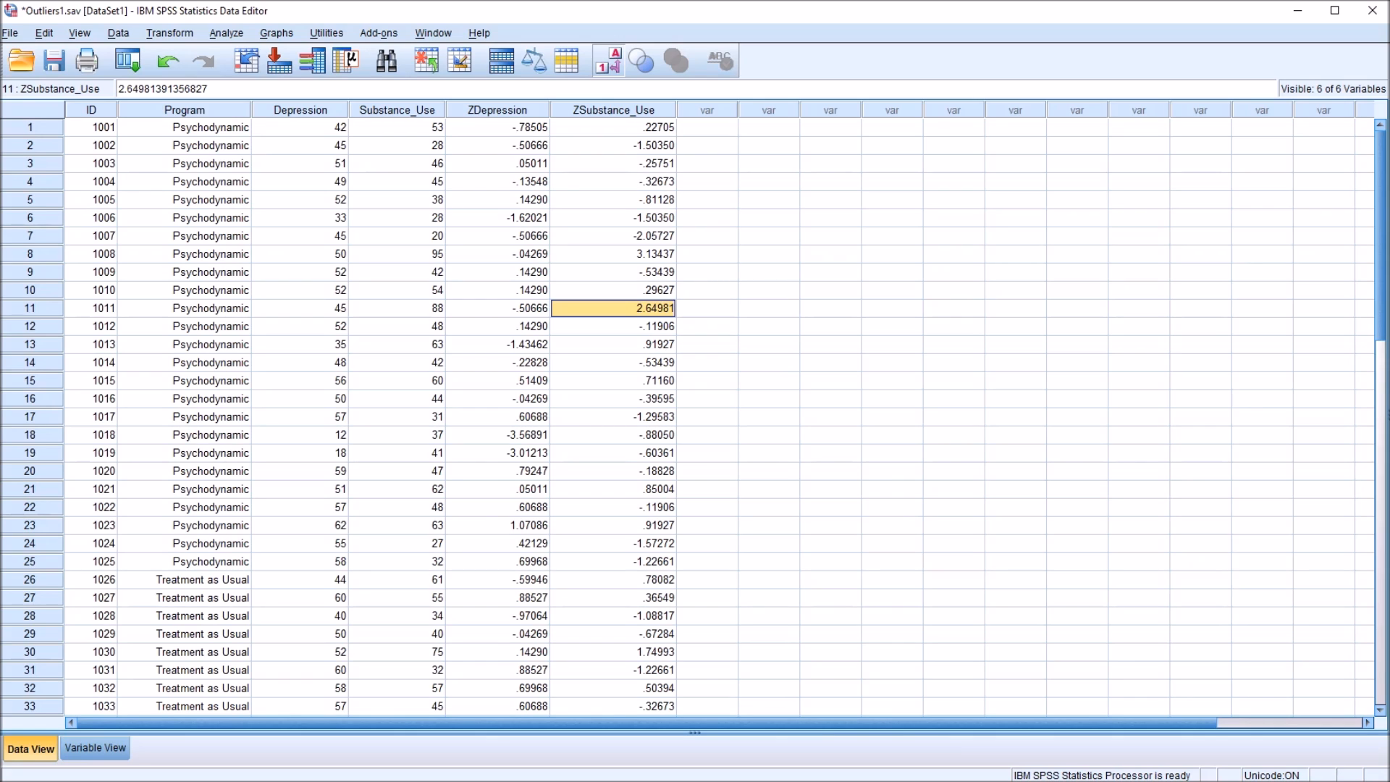
left_click(396, 110)
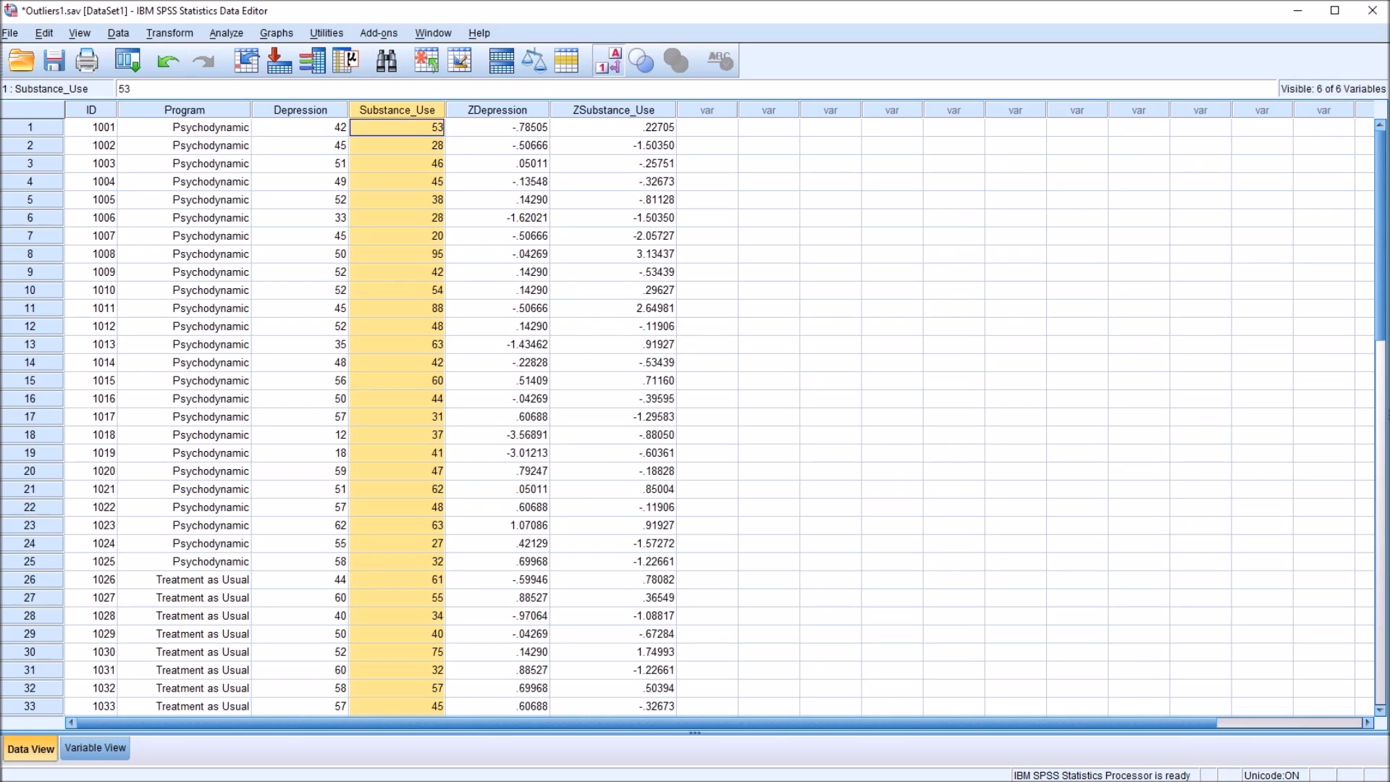
left_click(397, 252)
left_click(397, 307)
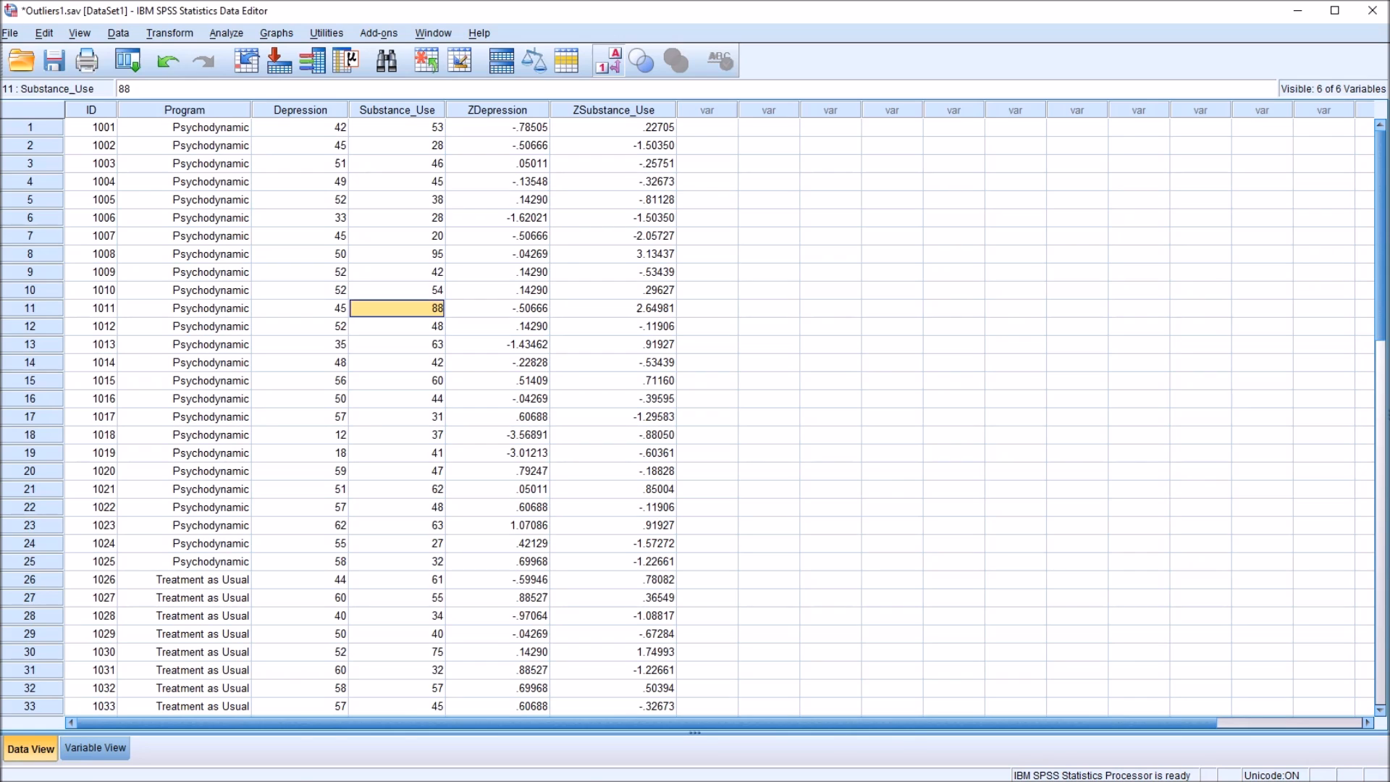
left_click(396, 254)
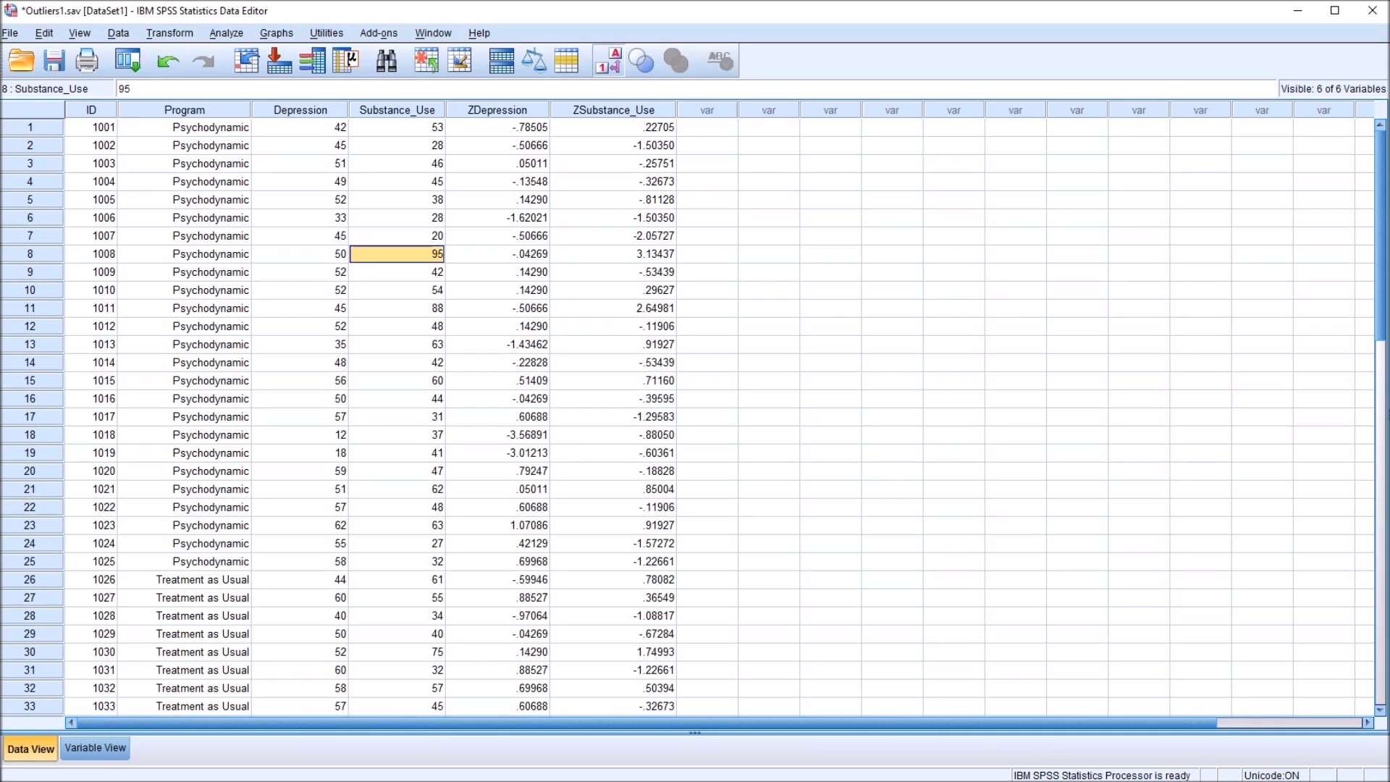
left_click(396, 109)
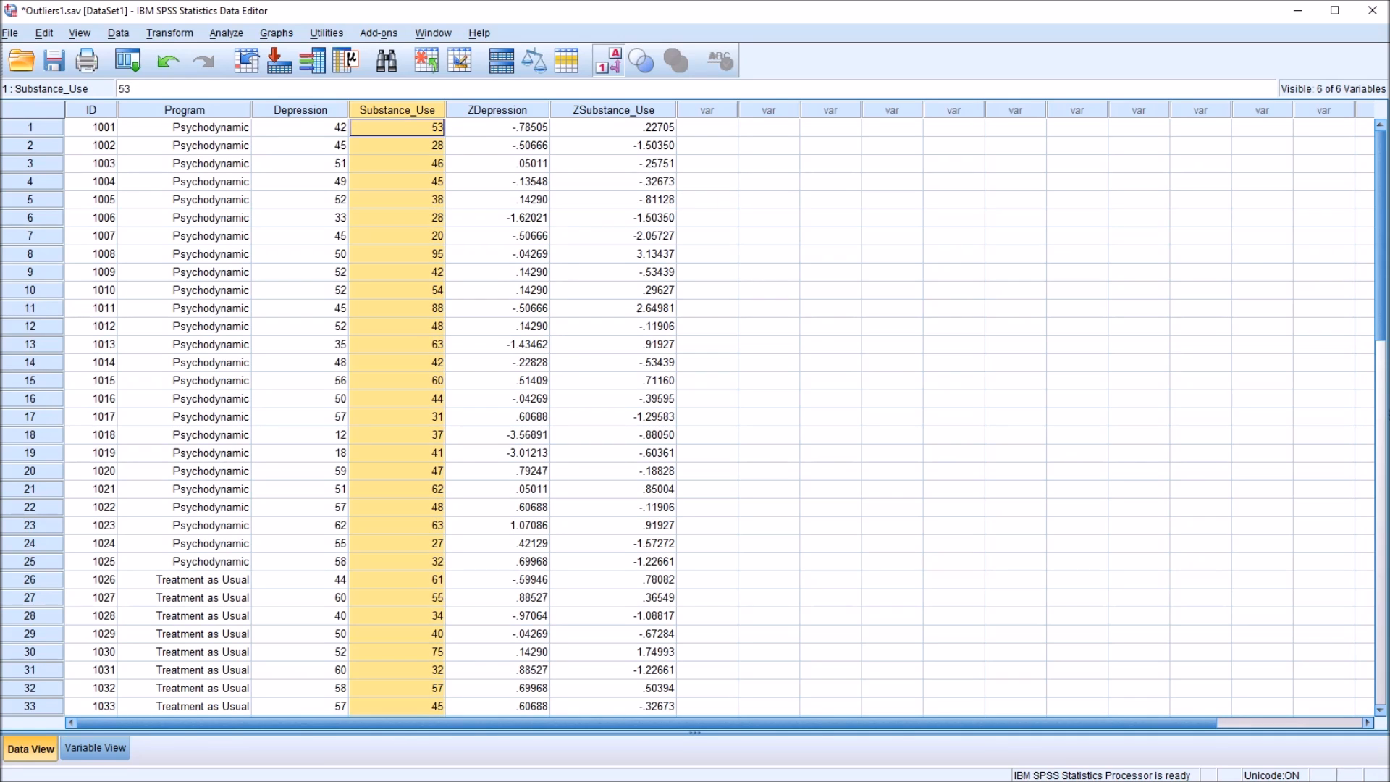
left_click(397, 253)
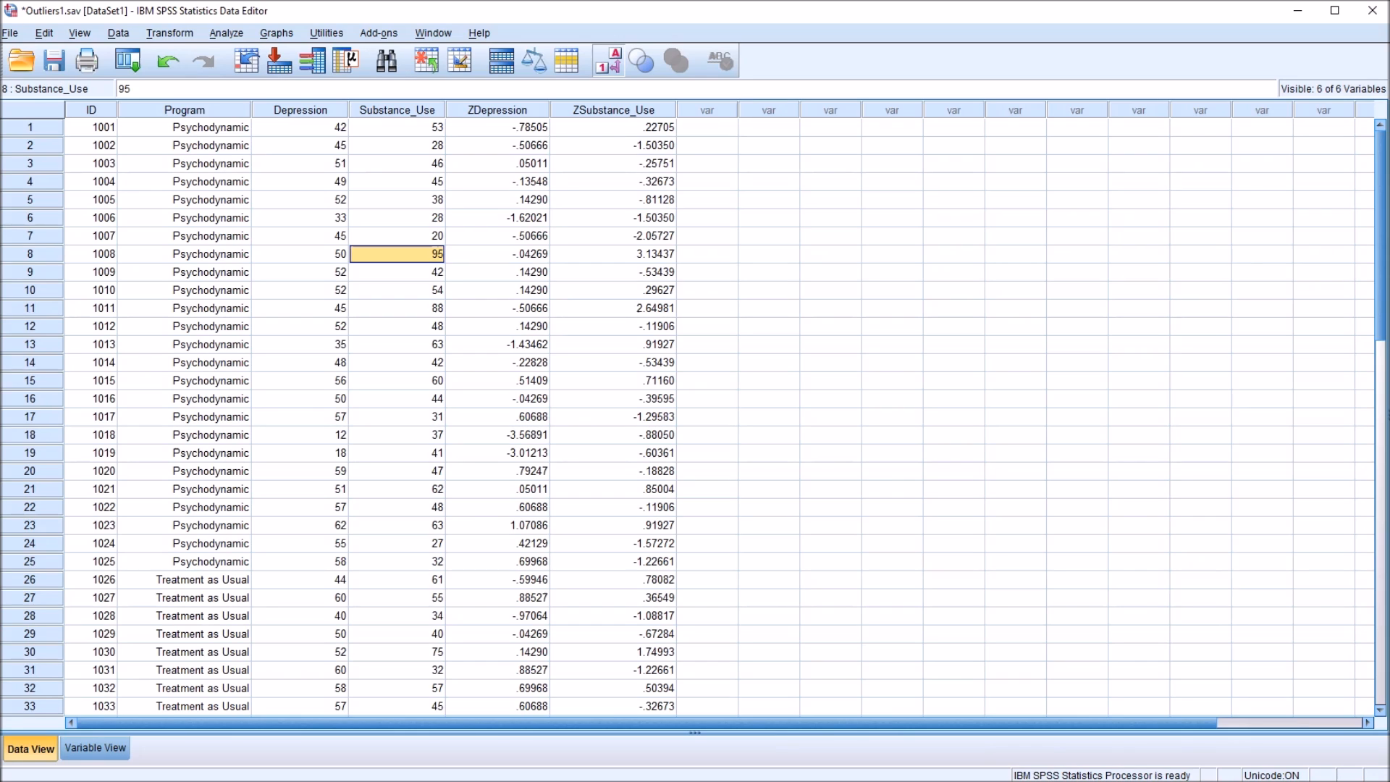
left_click(397, 308)
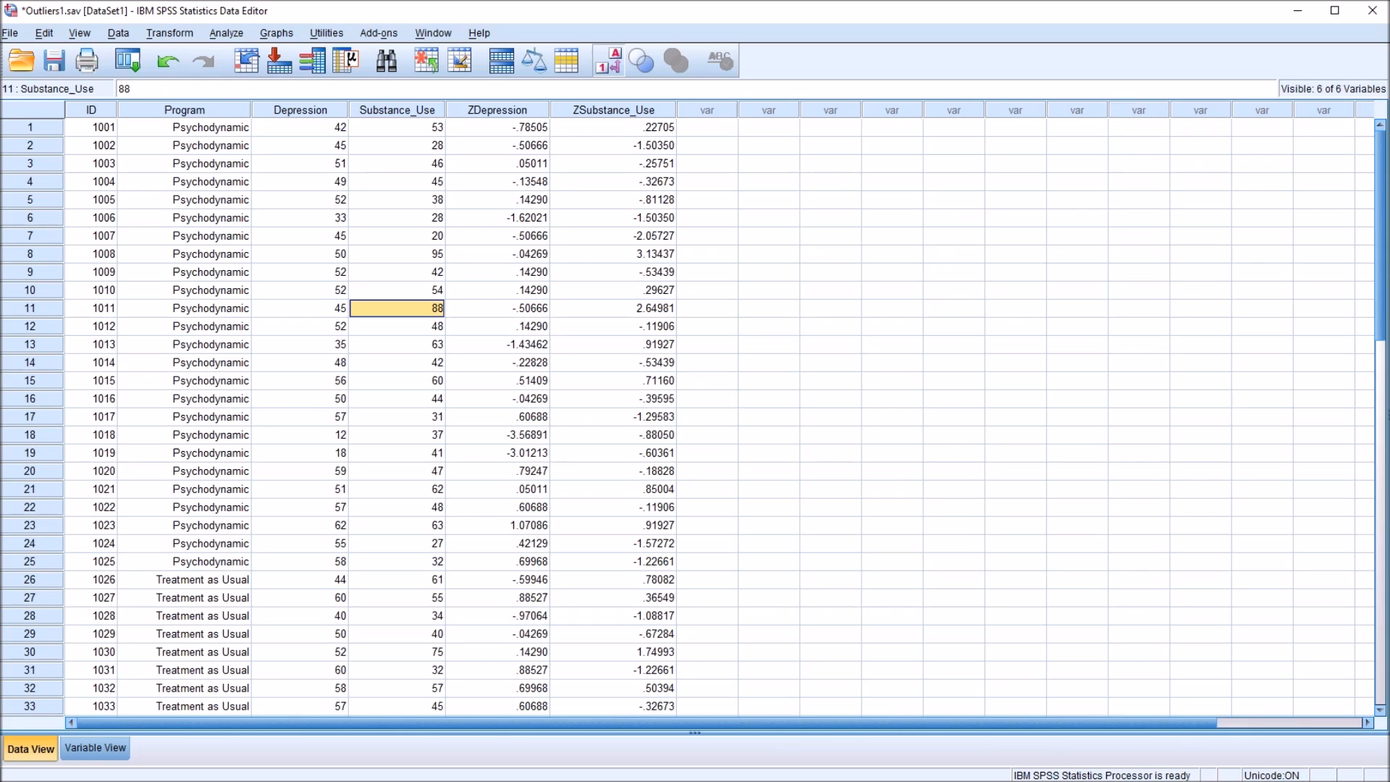
left_click(397, 253)
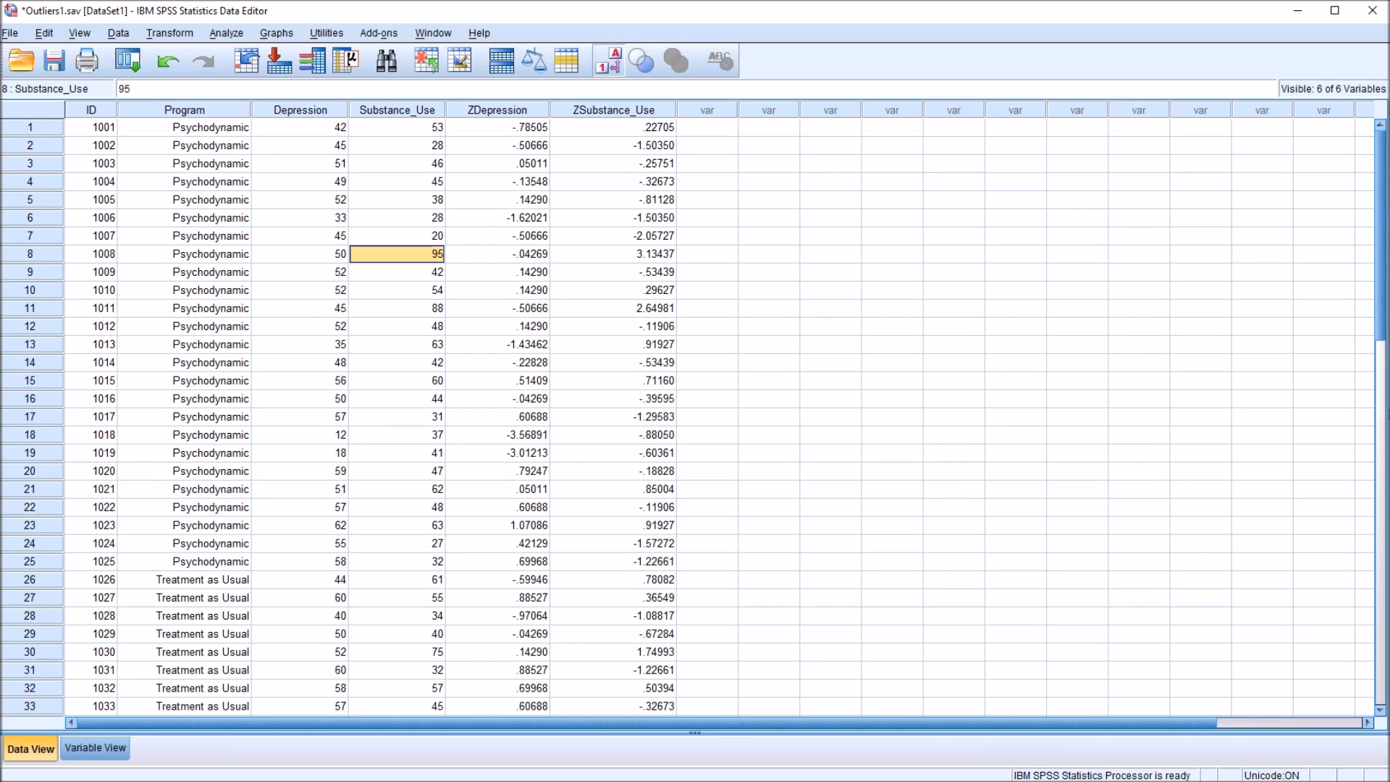
key("Down")
key("Down")
key("Down")
key("Right")
key("Right")
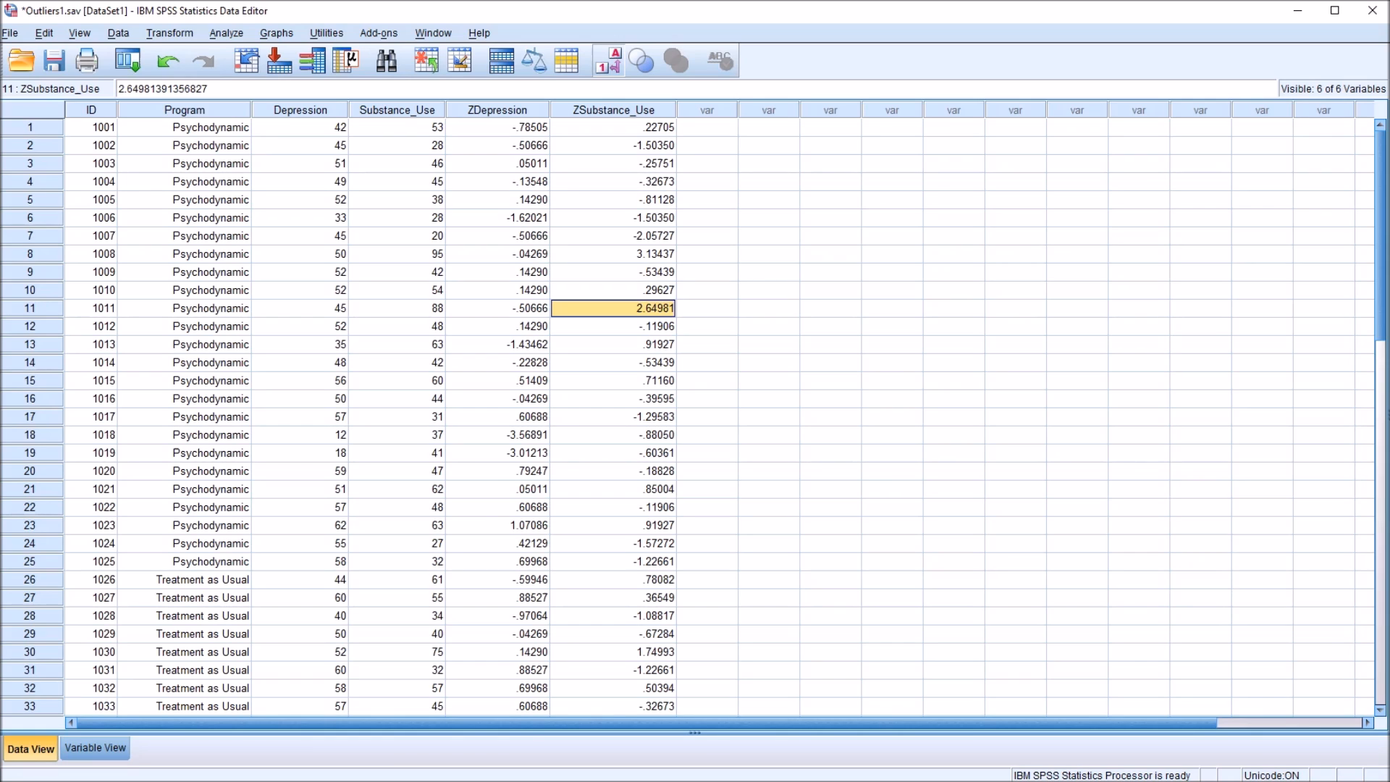
left_click(396, 254)
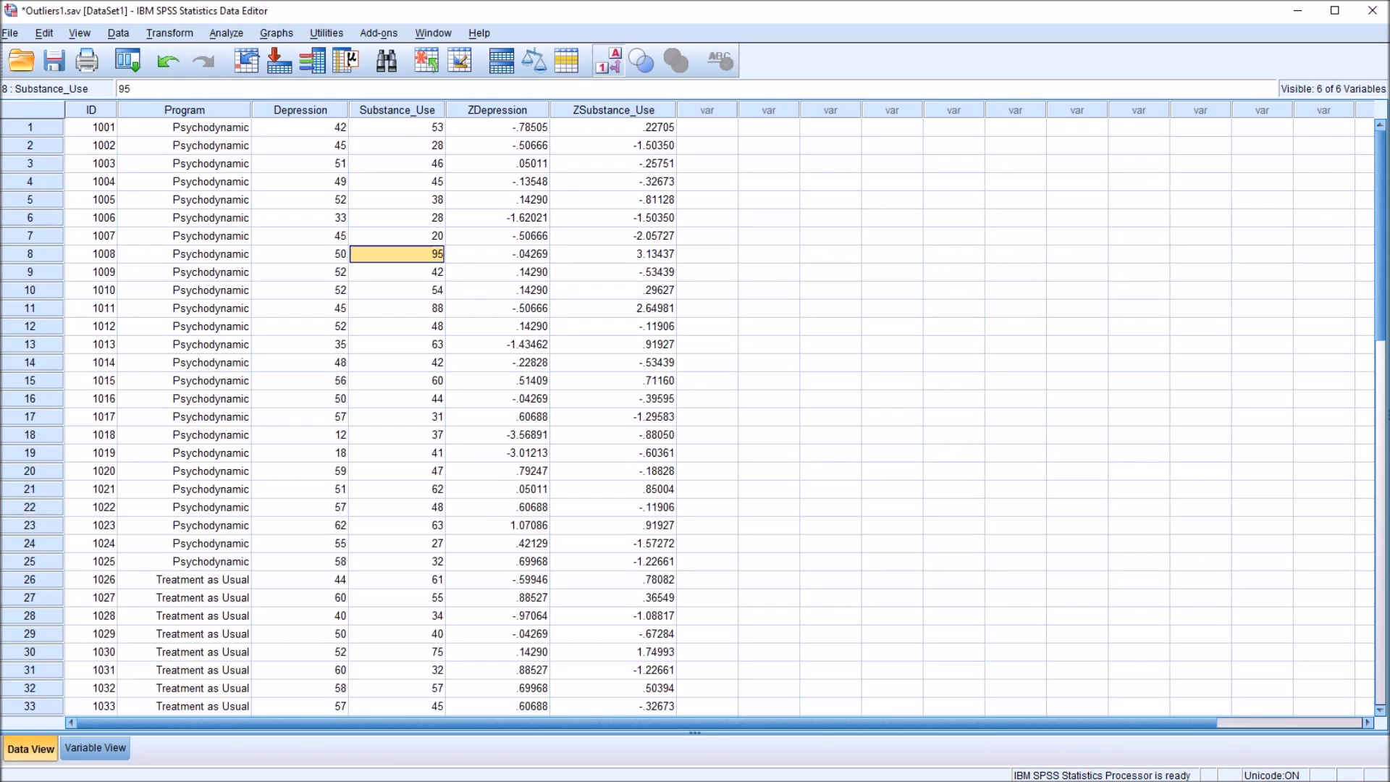
type("55")
- Rerun Descriptives to save fresh z-scores as ZSco01 and ZSco02 and return to the data grid
left_click(226, 32)
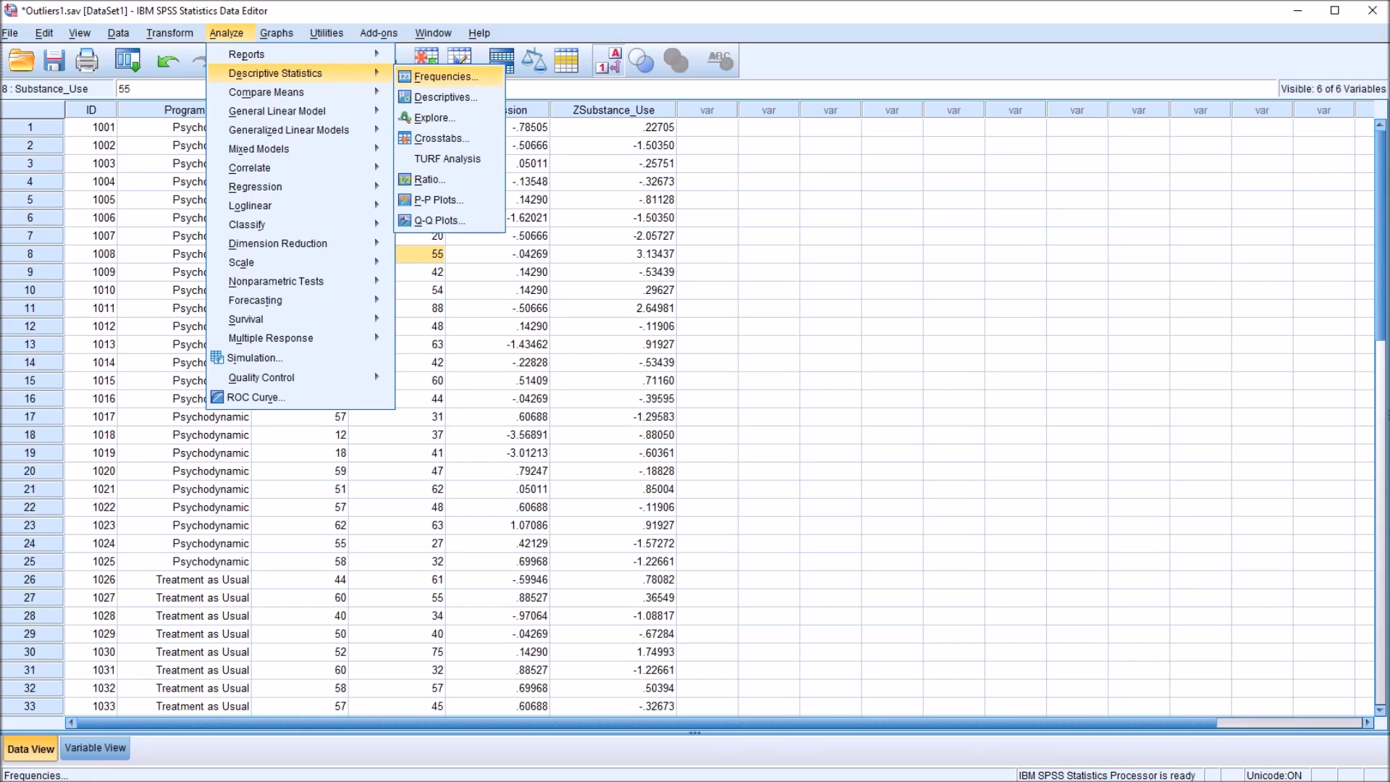
left_click(443, 97)
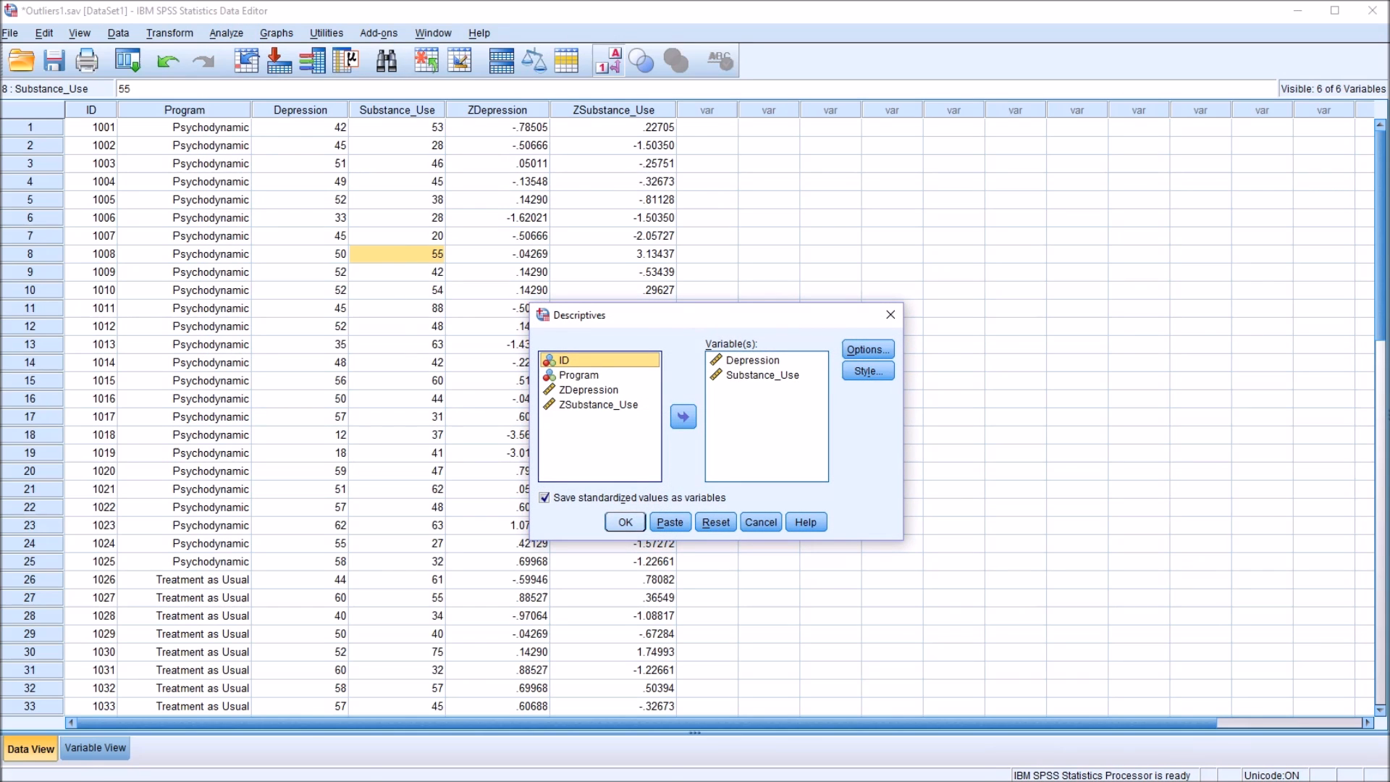
left_click(625, 523)
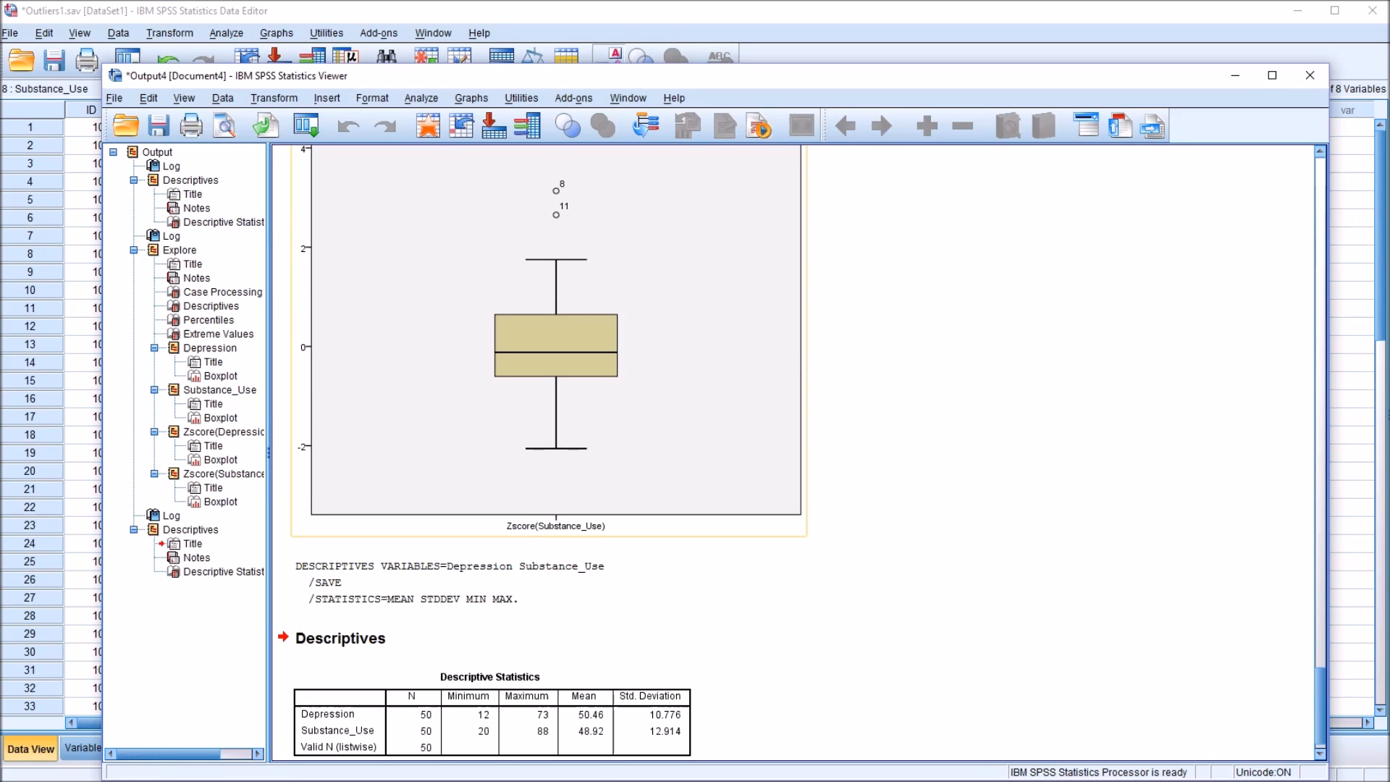
key("alt+Tab")
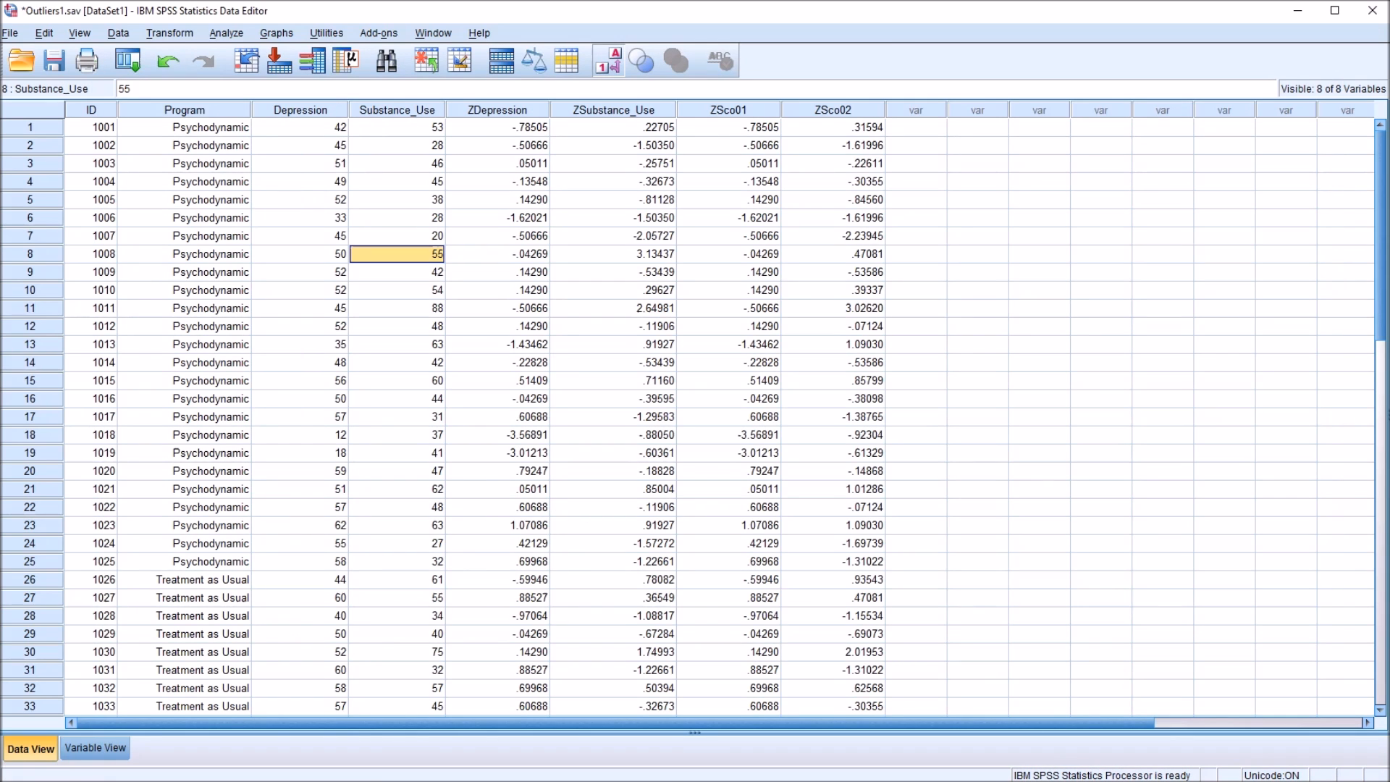
key("Down")
key("Down")
key("Down")
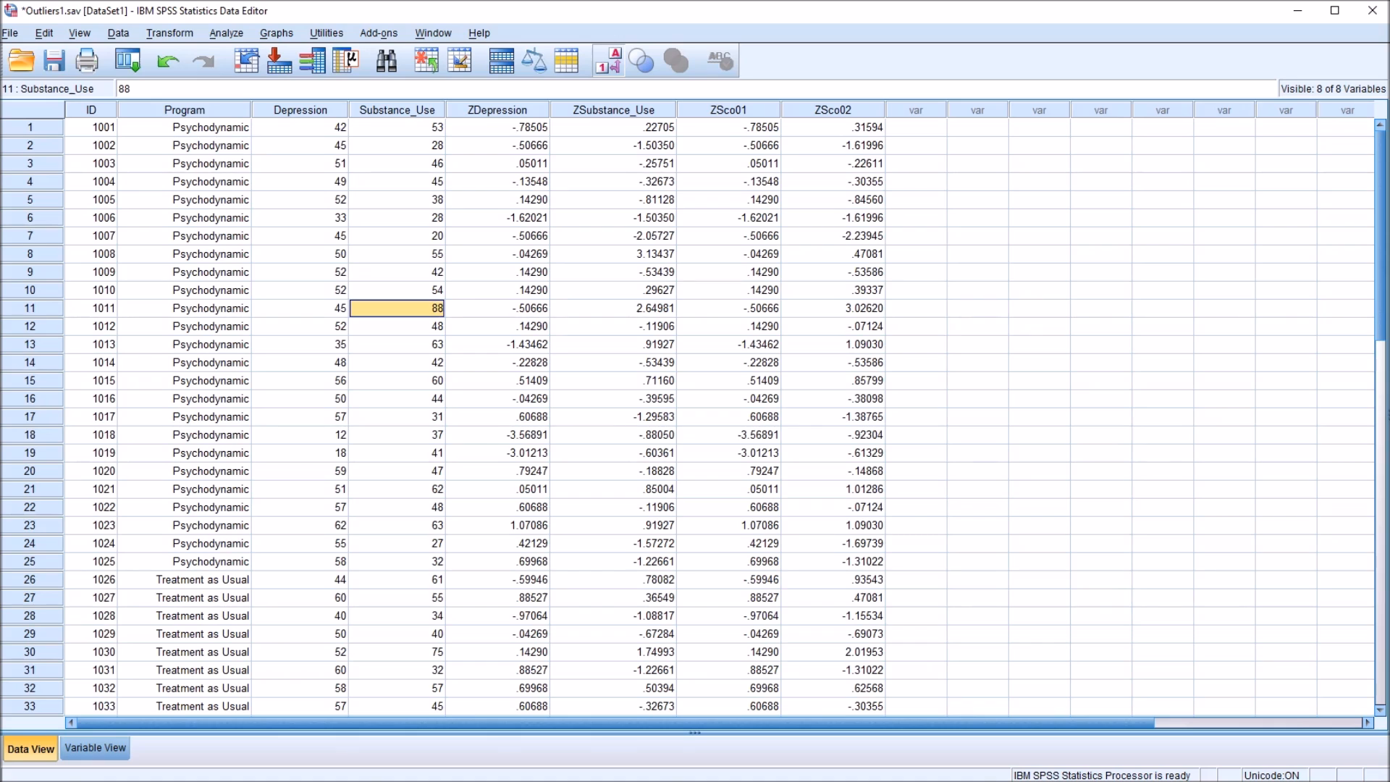
key("End")
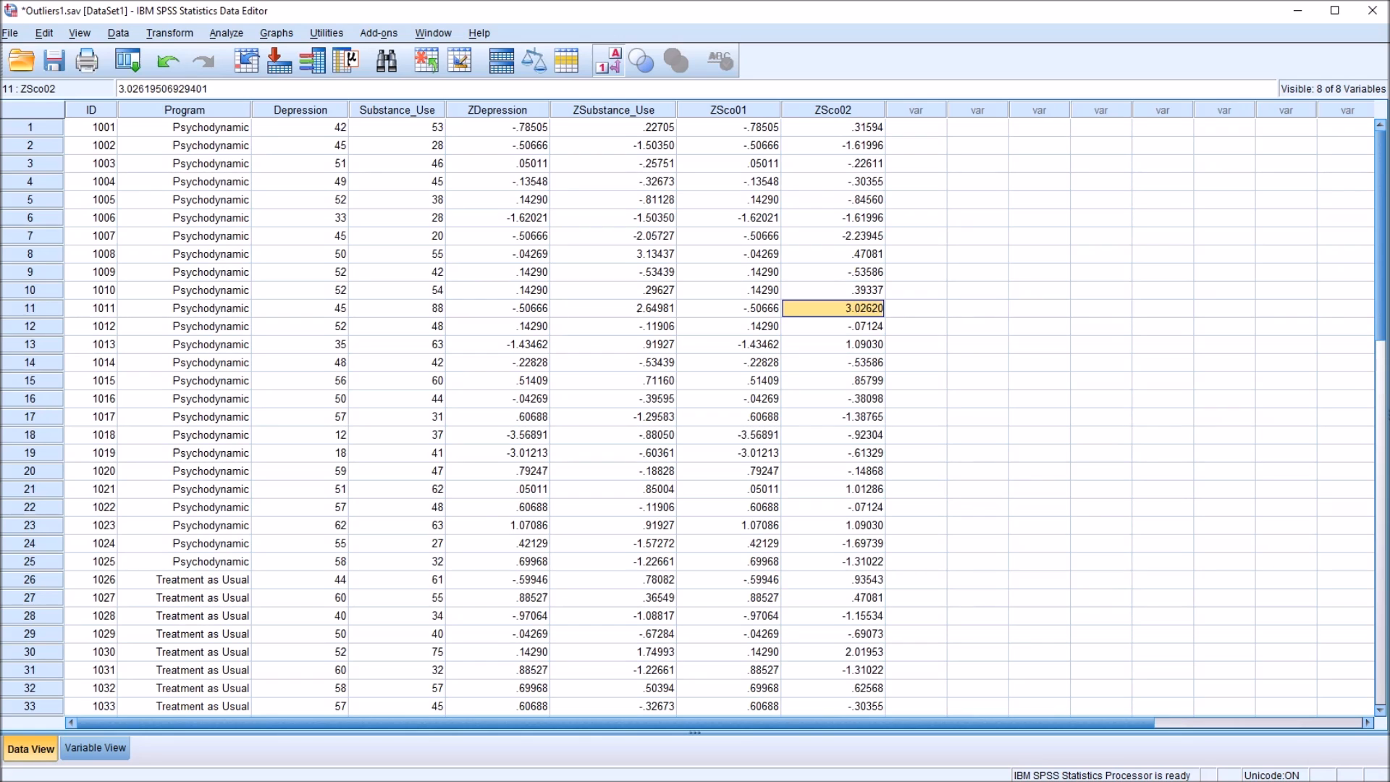
left_click(397, 253)
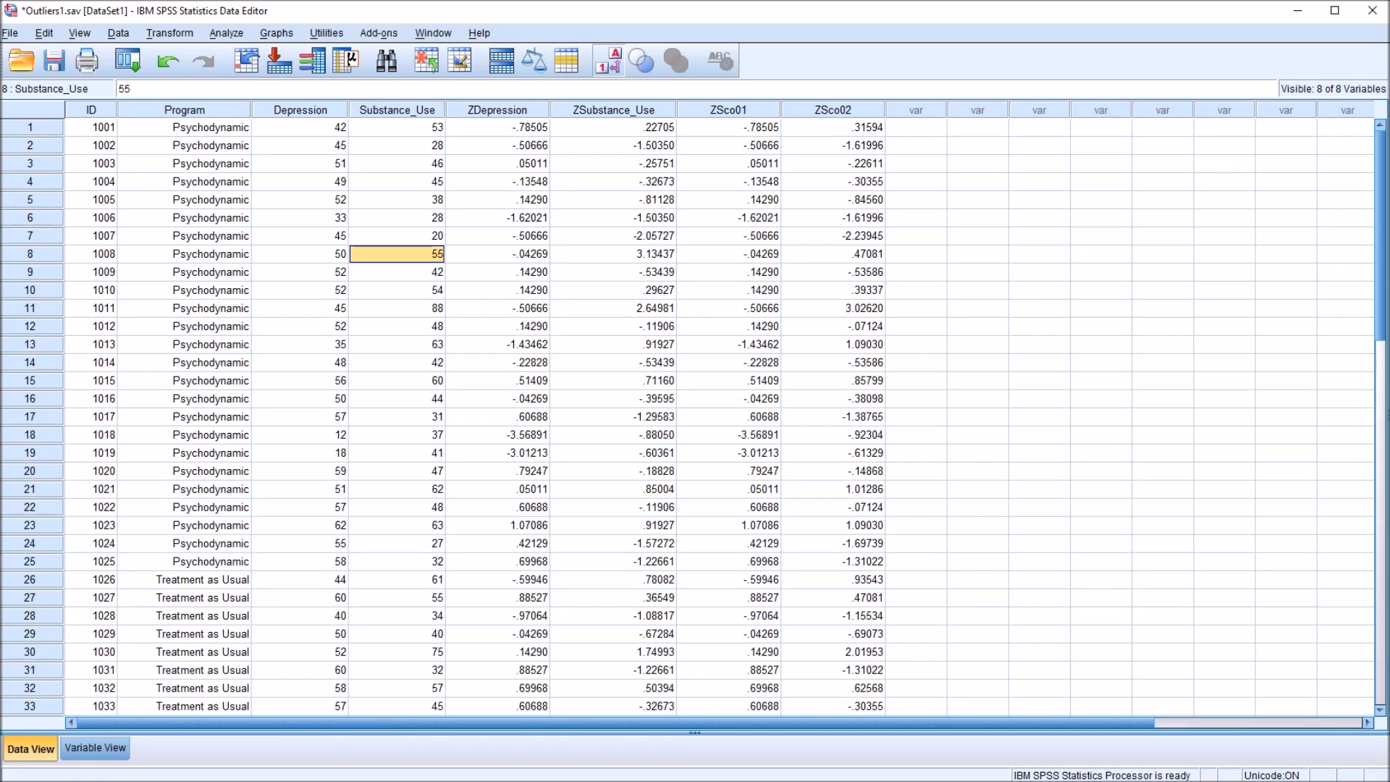
left_click(834, 252)
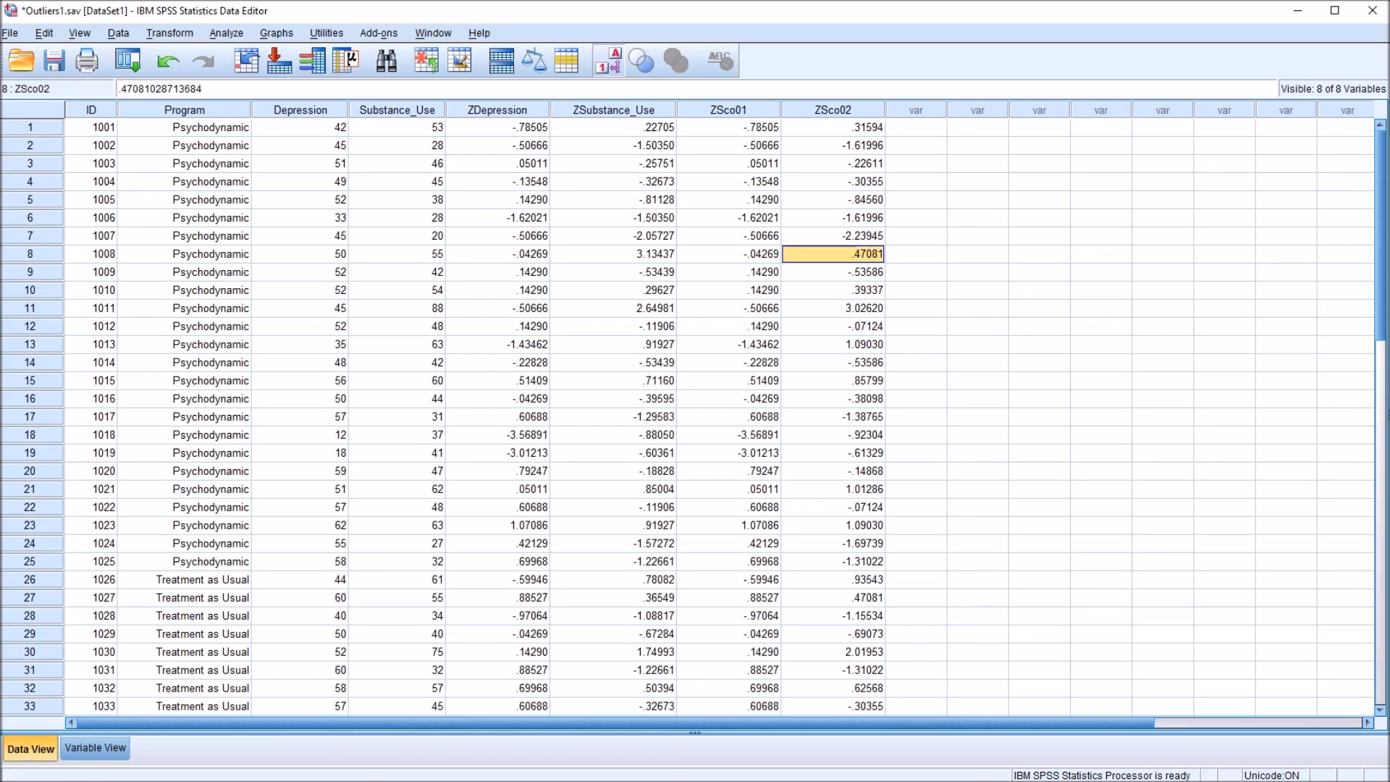
left_click(835, 307)
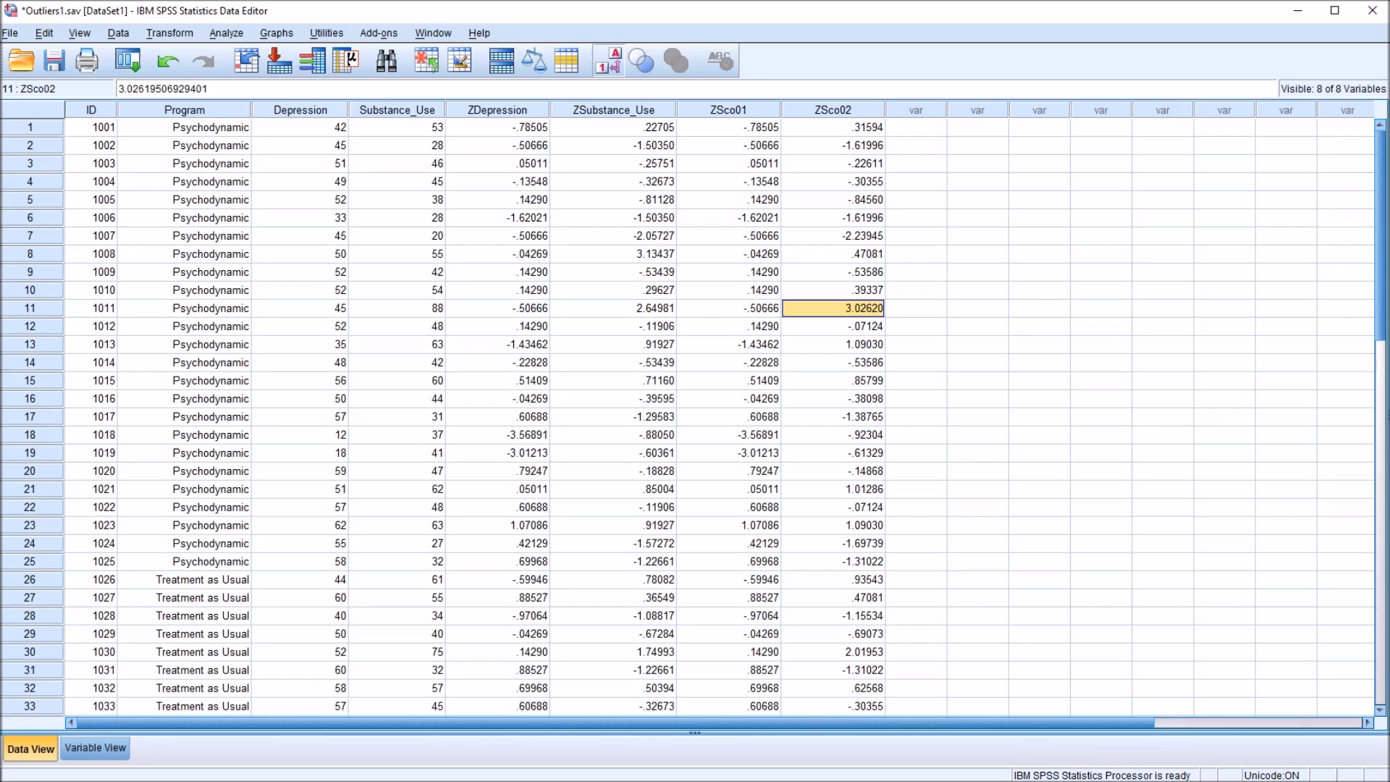
left_click(397, 127)
key("Left")
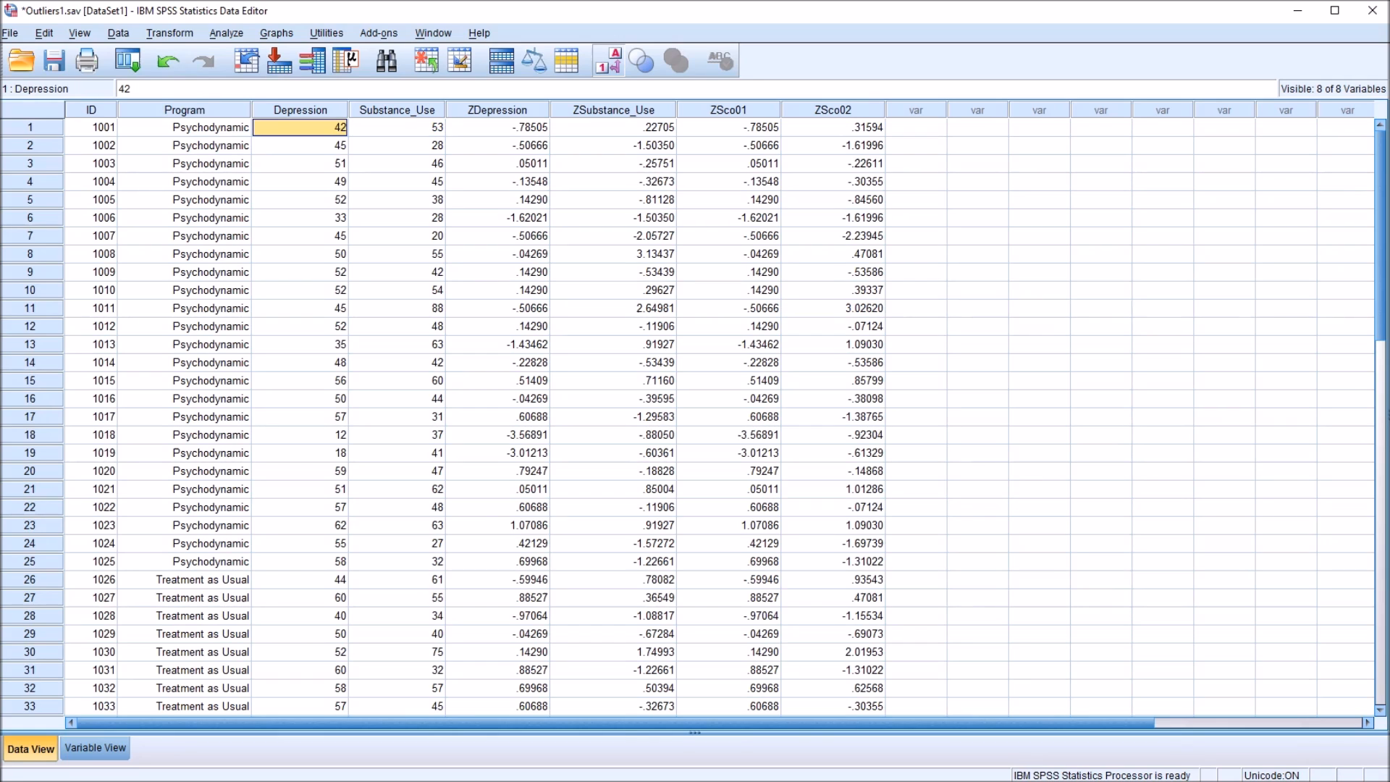
key("Right")
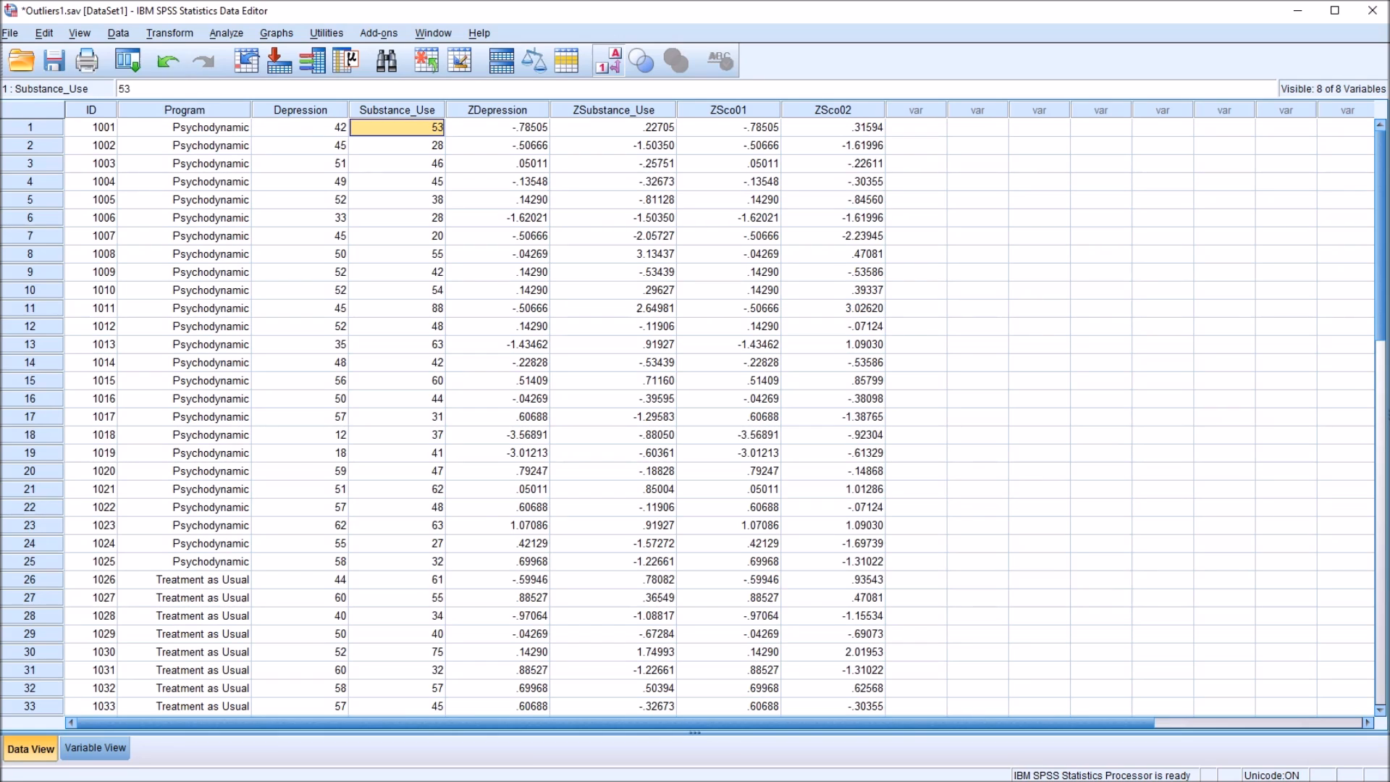